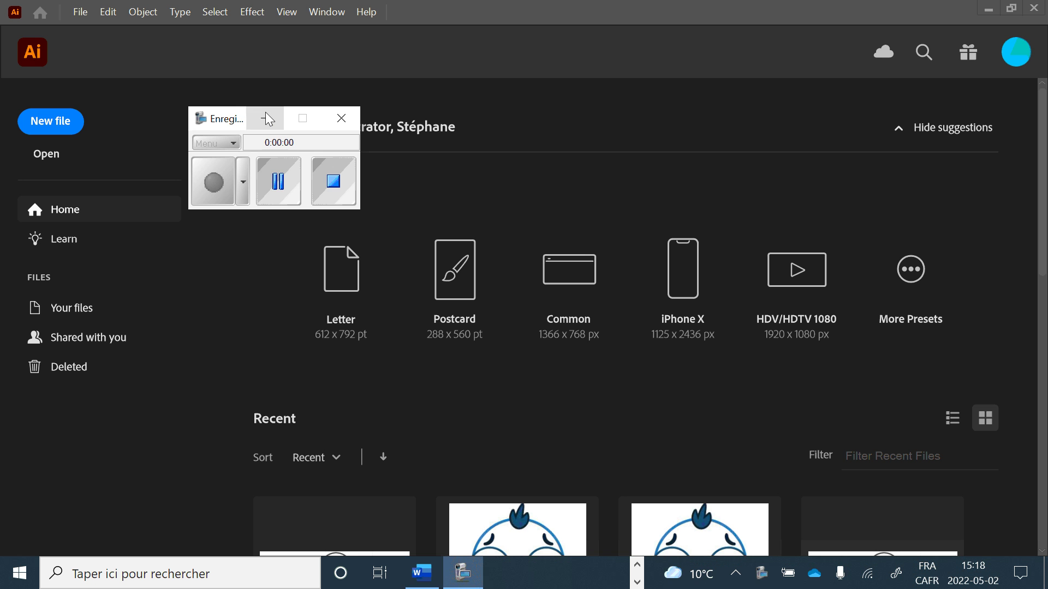
Create a new blank Letter-size document (8.5 × 11 in, CMYK)
{"action": "left_click", "coordinate": [265, 118]}
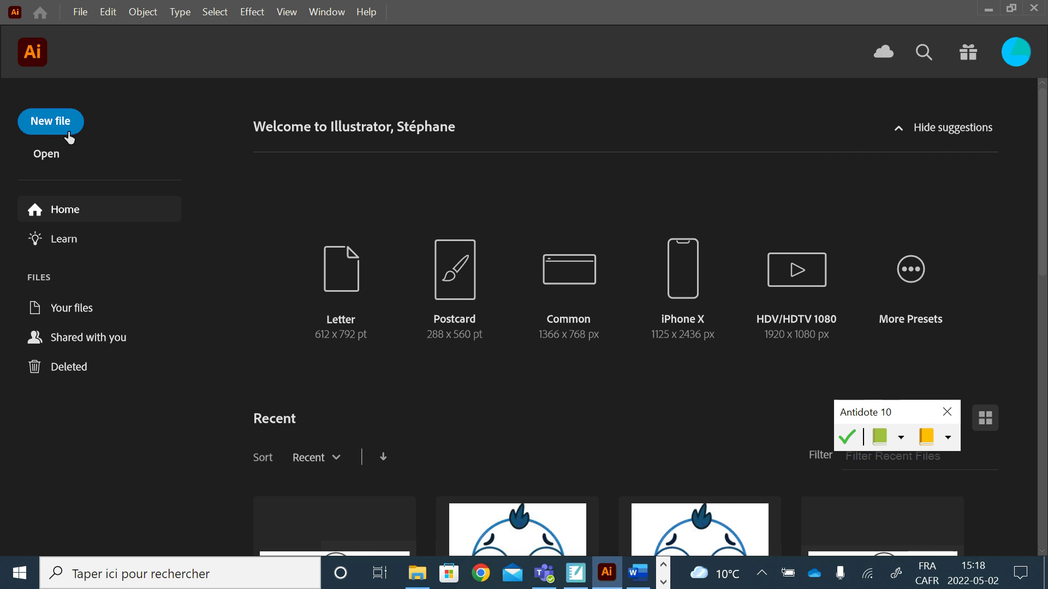
{"action": "left_click", "coordinate": [69, 137]}
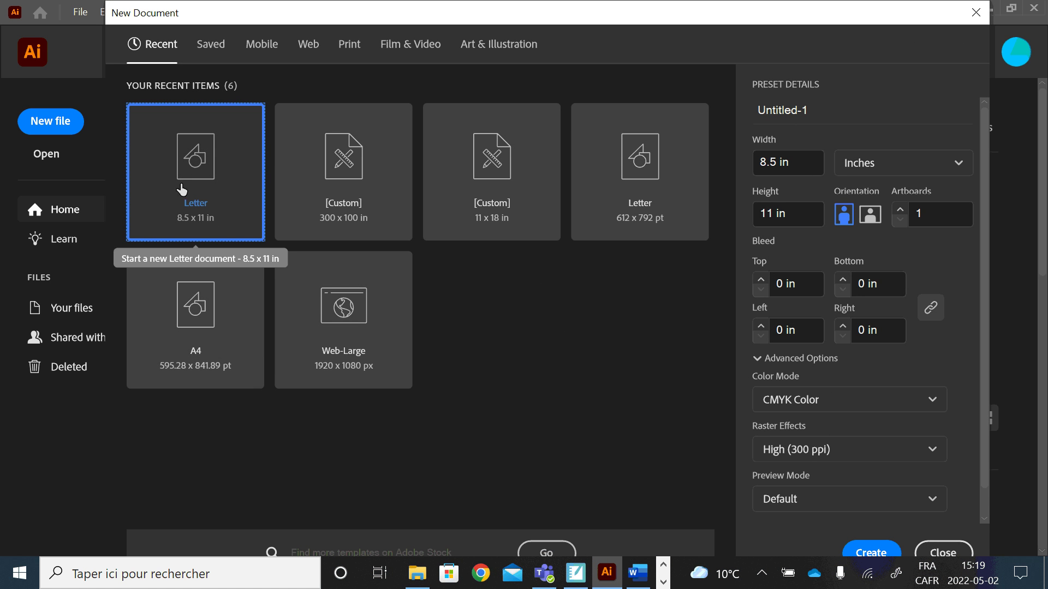
{"action": "scroll", "coordinate": [912, 346], "scroll_direction": "down", "scroll_amount": 1}
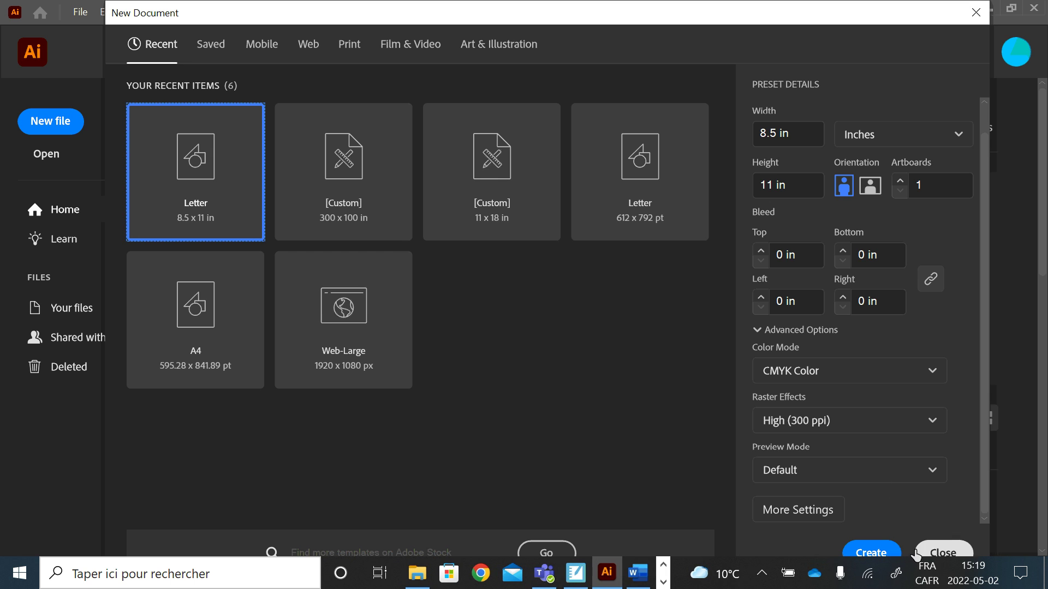
{"action": "left_click", "coordinate": [881, 553]}
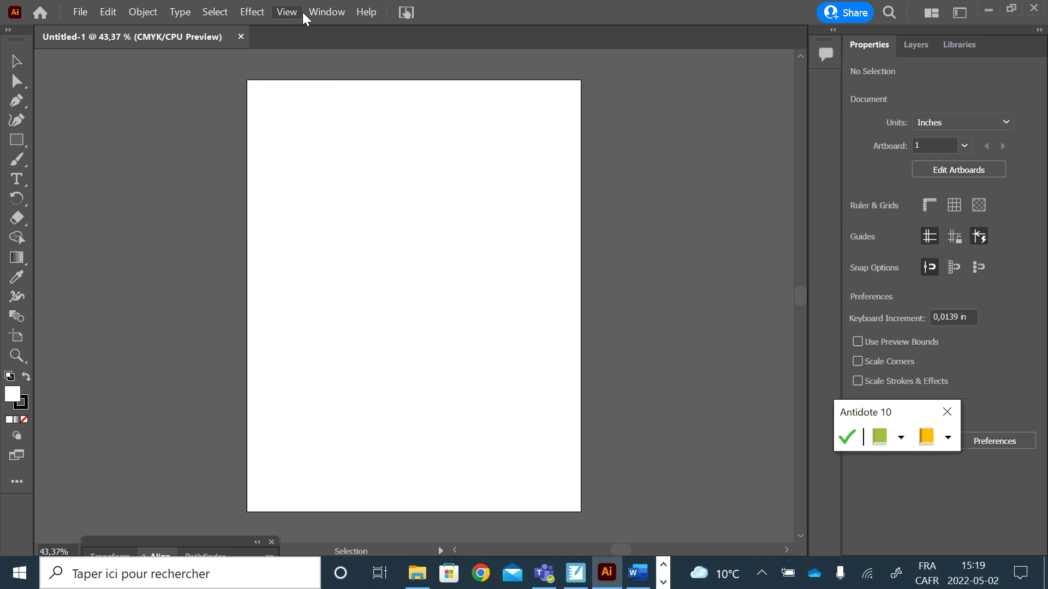
Fit the artboard in the window and draw a horizontal line about 4.46 in long
{"action": "left_click", "coordinate": [214, 12]}
{"action": "left_click", "coordinate": [411, 216]}
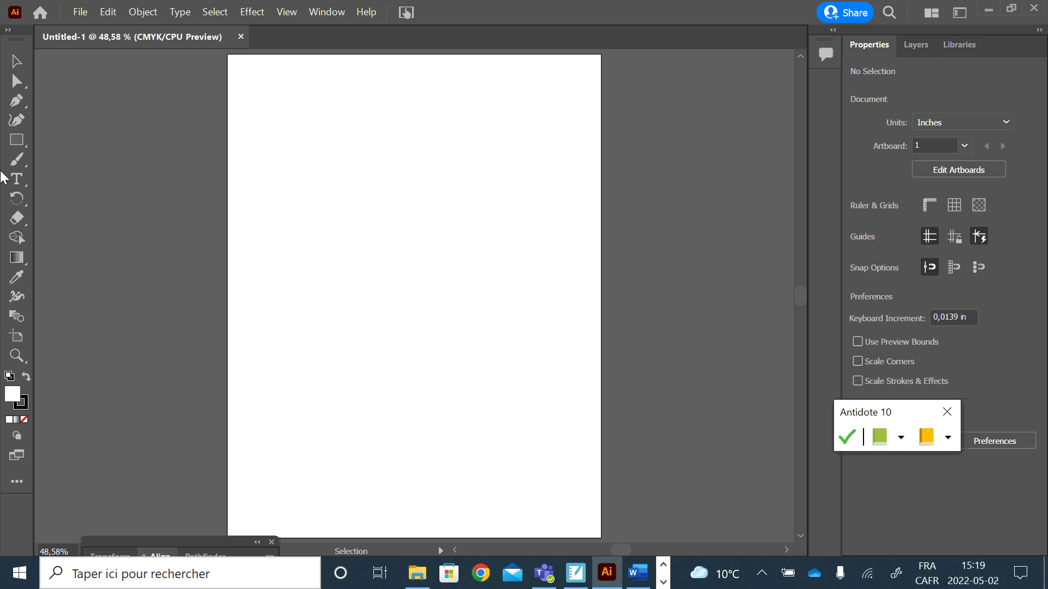
{"action": "left_click_drag", "start_coordinate": [28, 141], "coordinate": [111, 221]}
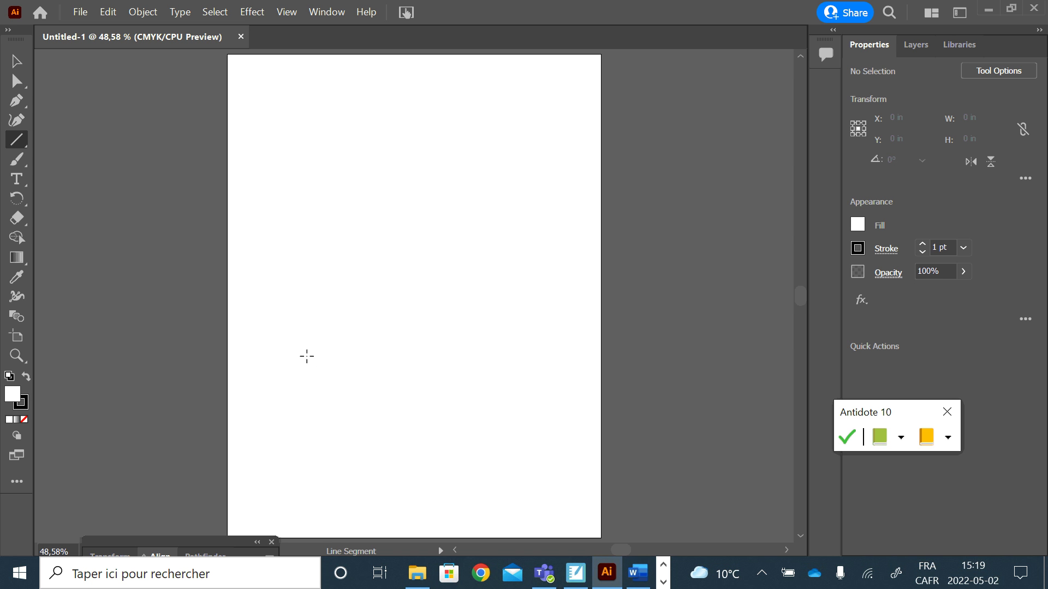
{"action": "left_click_drag", "start_coordinate": [306, 355], "coordinate": [509, 359]}
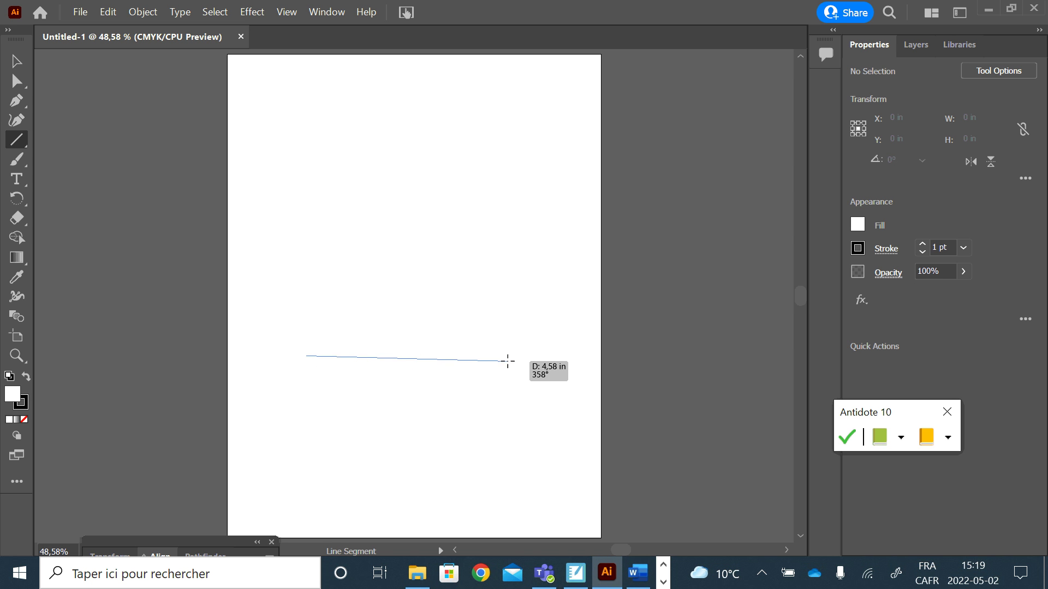
{"action": "key", "text": "shift"}
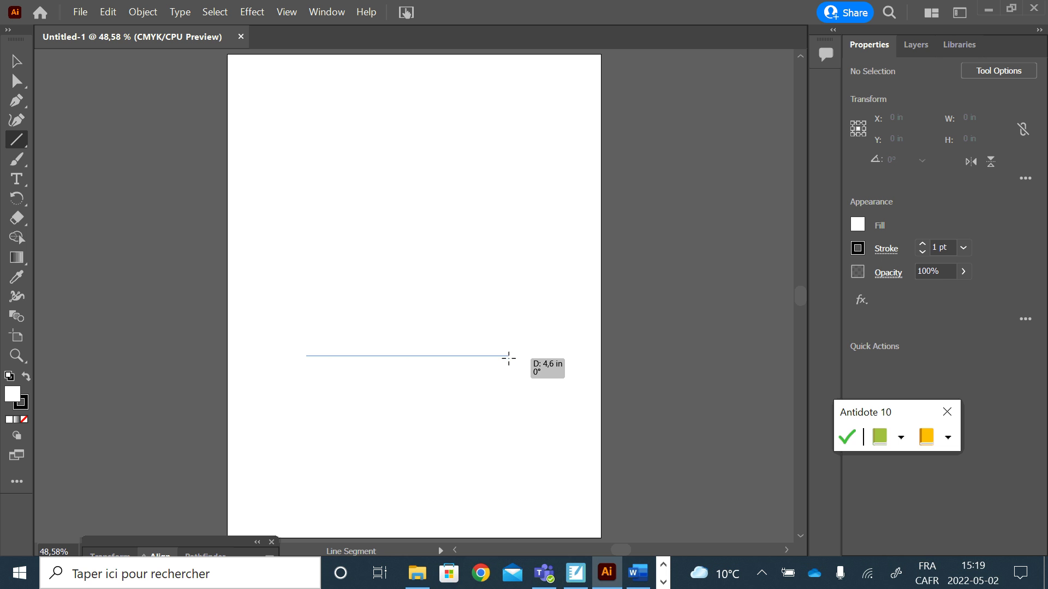
{"action": "left_click_drag", "start_coordinate": [509, 359], "coordinate": [503, 366]}
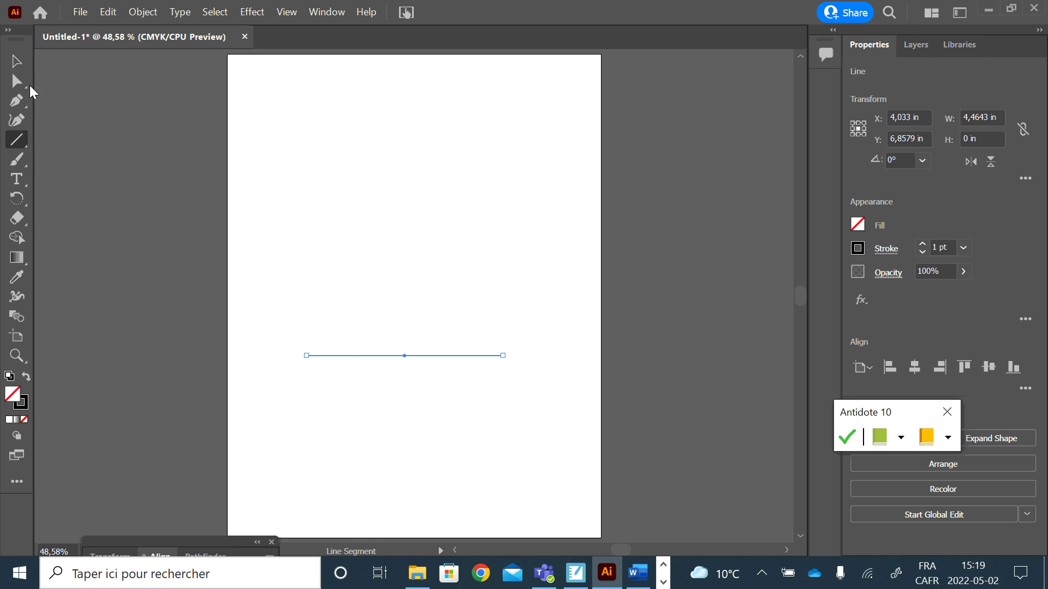
{"action": "left_click", "coordinate": [17, 61]}
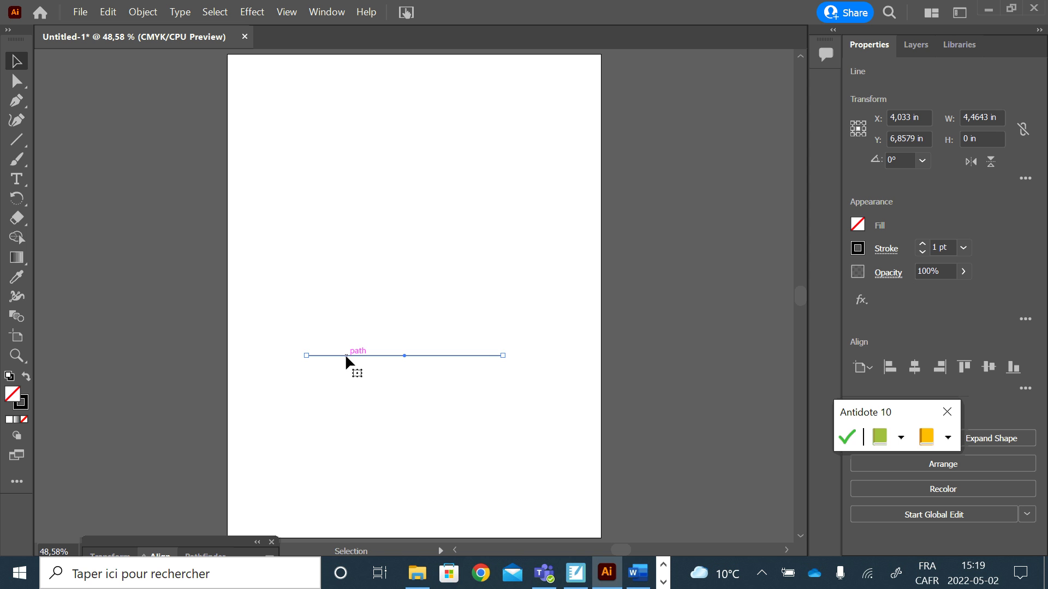
Paste two copies of the line and stack them above the original
{"action": "key", "text": "ctrl+c"}
{"action": "key", "text": "ctrl+v"}
{"action": "left_click_drag", "start_coordinate": [371, 298], "coordinate": [356, 340]}
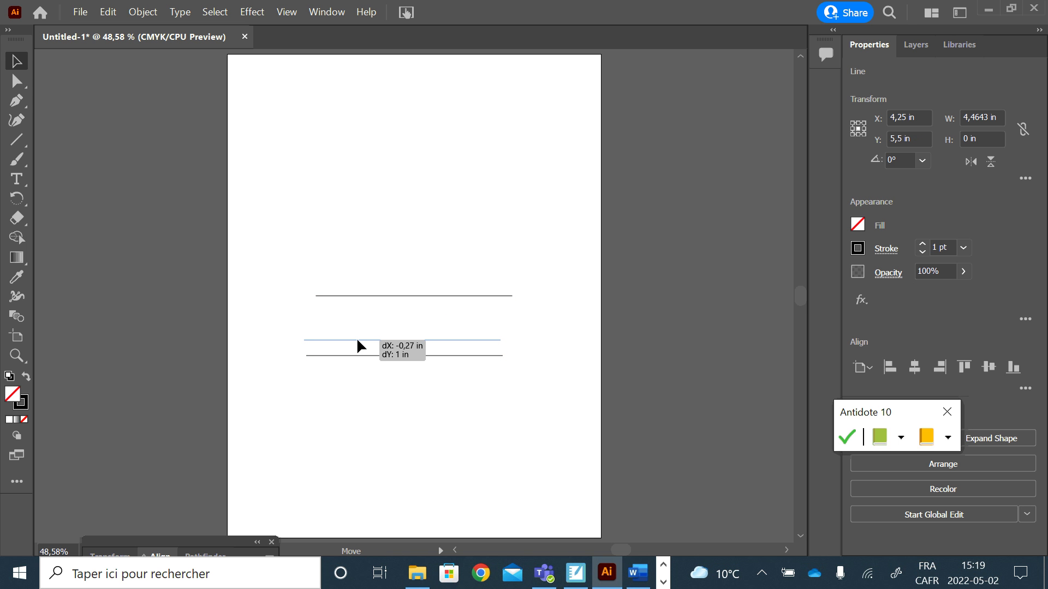
{"action": "left_click_drag", "start_coordinate": [355, 340], "coordinate": [358, 340]}
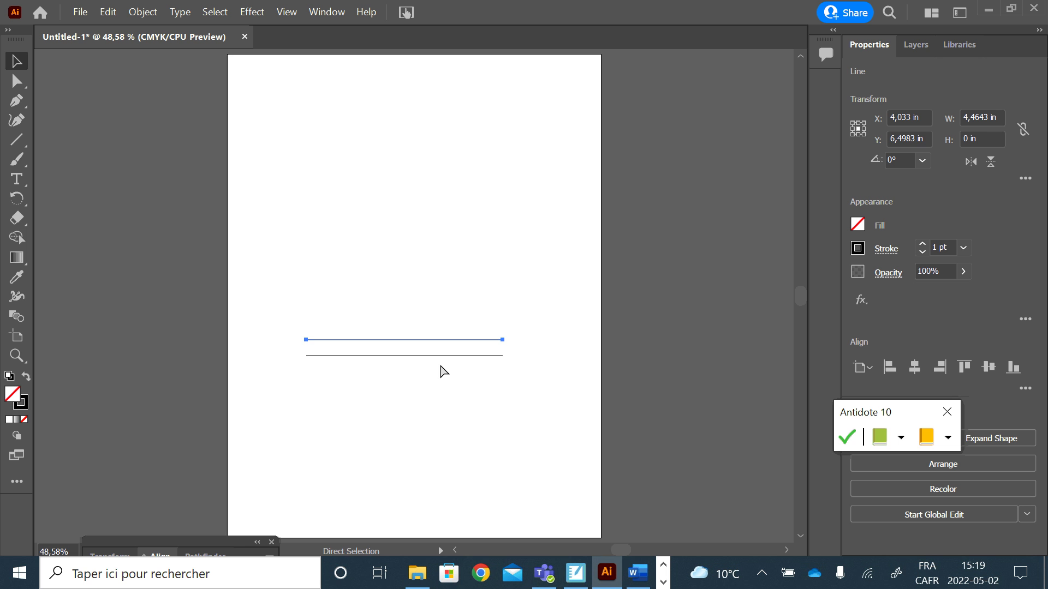
{"action": "key", "text": "ctrl+v"}
{"action": "left_click_drag", "start_coordinate": [381, 295], "coordinate": [375, 326]}
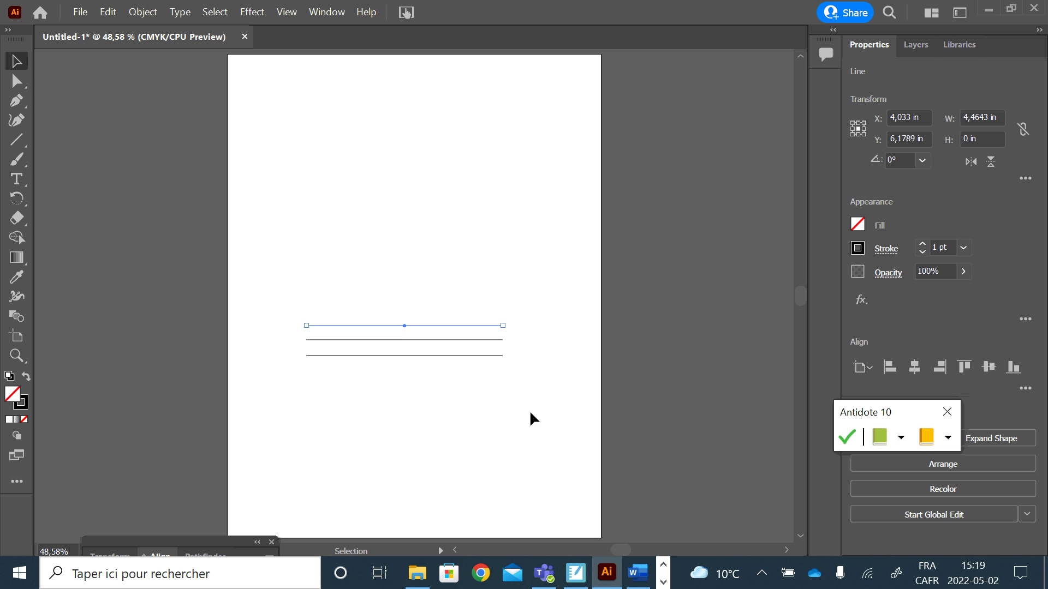
Distribute the three lines with equal vertical spacing
{"action": "left_click_drag", "start_coordinate": [481, 397], "coordinate": [267, 317]}
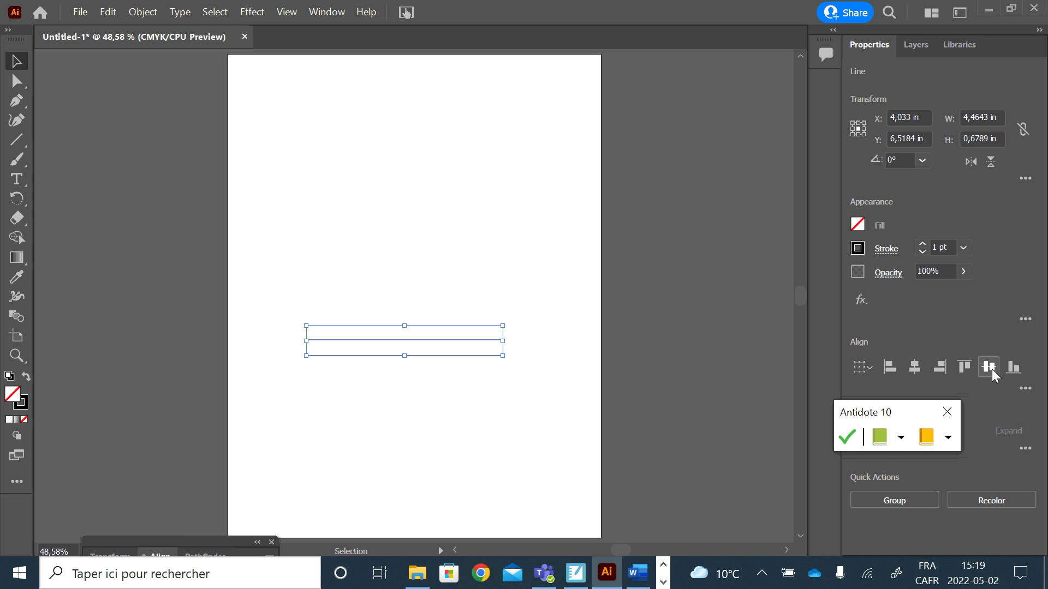
{"action": "left_click", "coordinate": [1026, 389]}
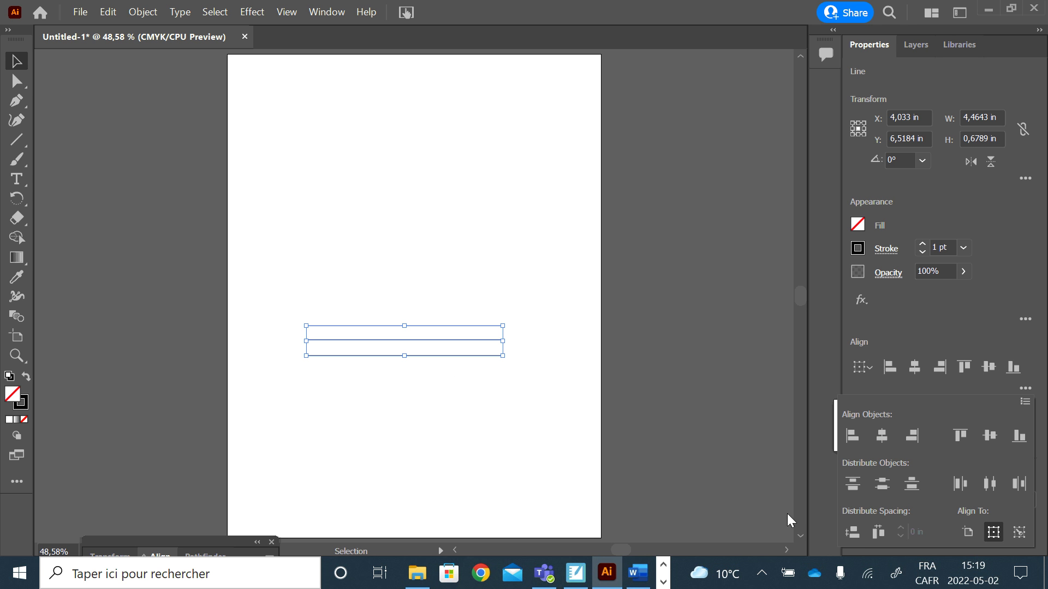
{"action": "left_click", "coordinate": [853, 536]}
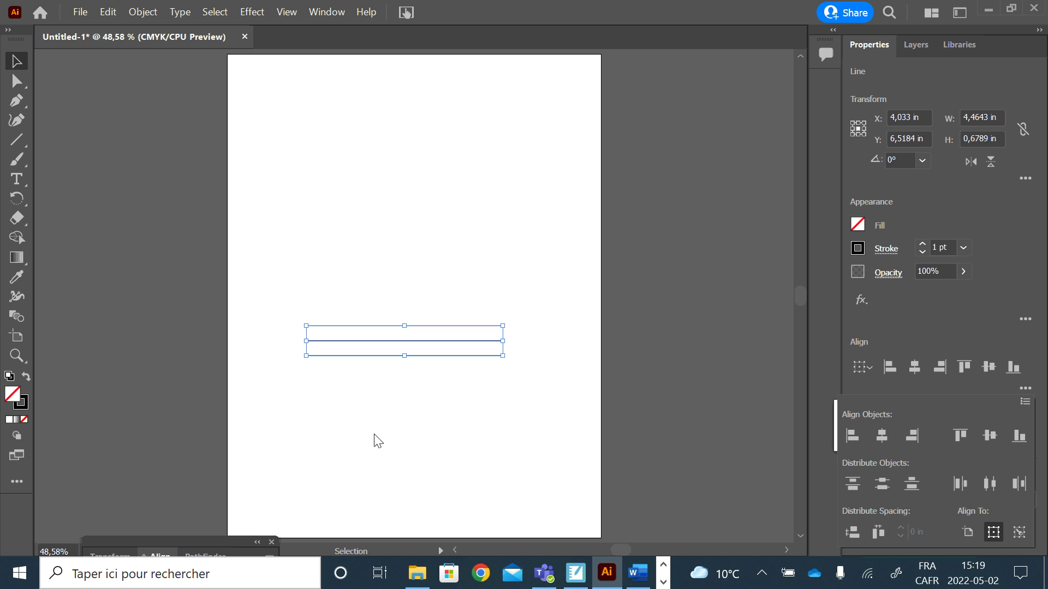
{"action": "left_click", "coordinate": [597, 295]}
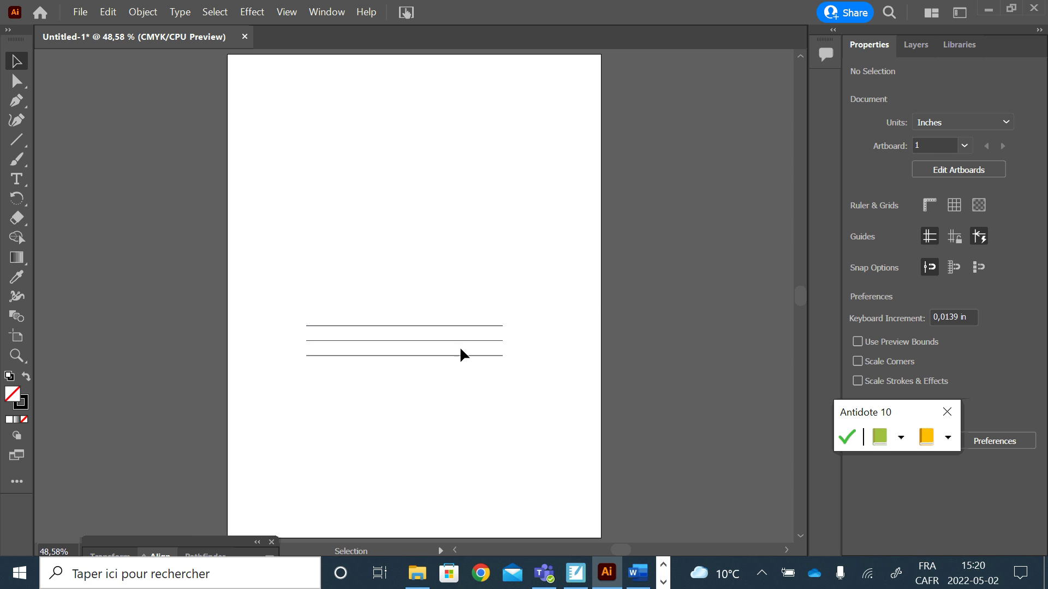
Move the top line down and re-distribute the three lines evenly with tighter spacing
{"action": "left_click_drag", "start_coordinate": [453, 326], "coordinate": [446, 339]}
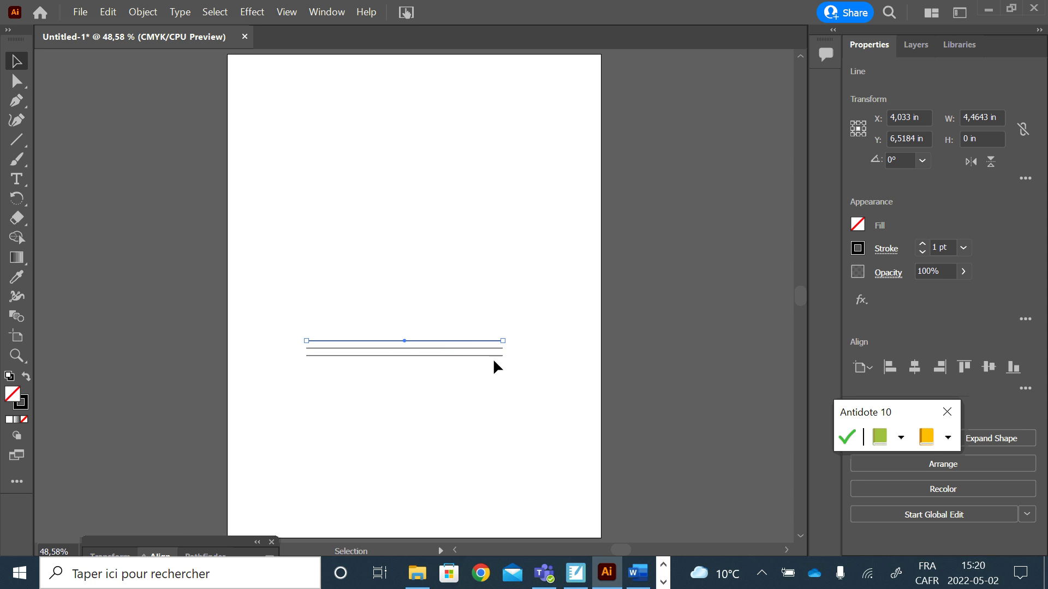
{"action": "left_click_drag", "start_coordinate": [538, 380], "coordinate": [275, 309]}
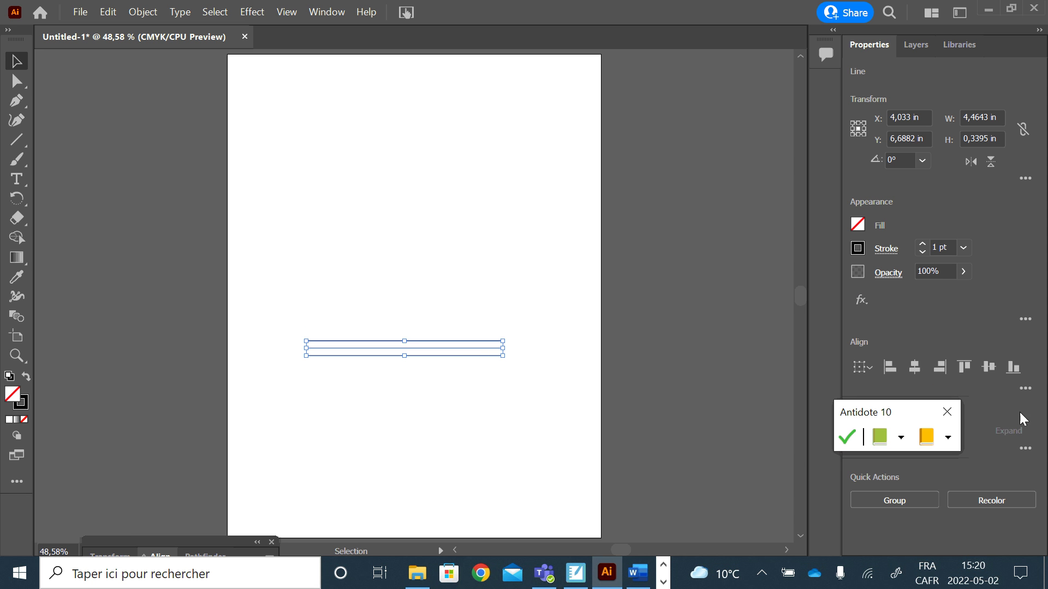
{"action": "left_click", "coordinate": [1026, 388]}
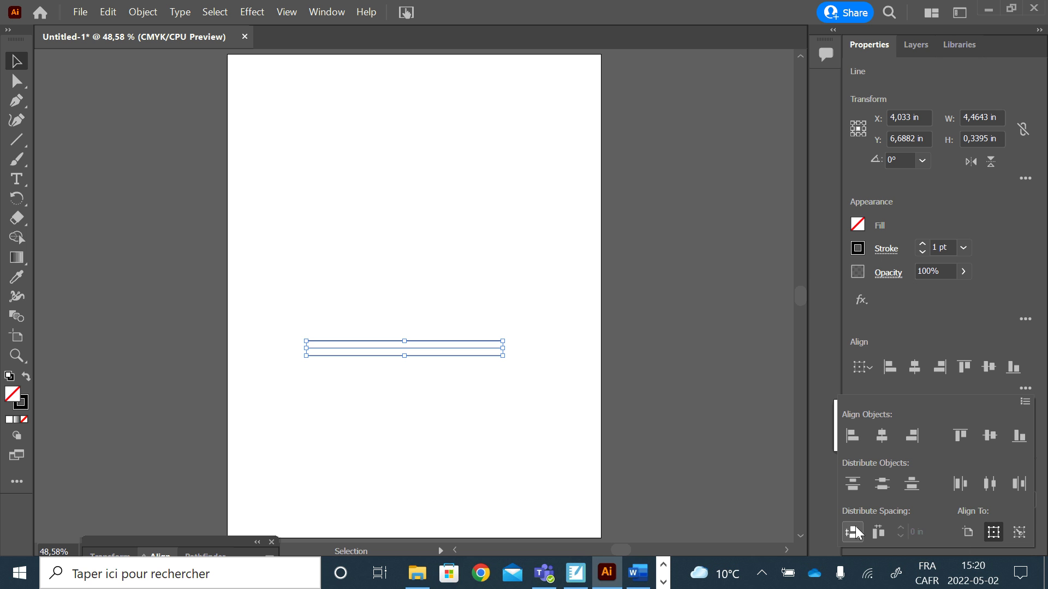
{"action": "left_click", "coordinate": [854, 531]}
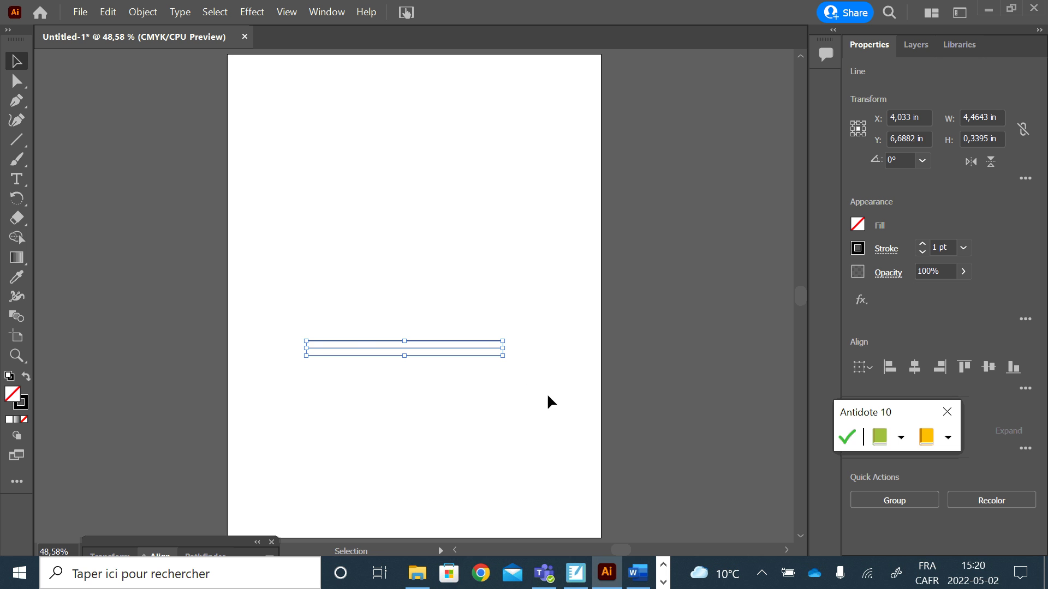
{"action": "left_click_drag", "start_coordinate": [551, 400], "coordinate": [285, 327]}
Paste two more three-line sets, placing one at the page centre and one at upper left
{"action": "key", "text": "a"}
{"action": "key", "text": "ctrl+v"}
{"action": "key", "text": "v"}
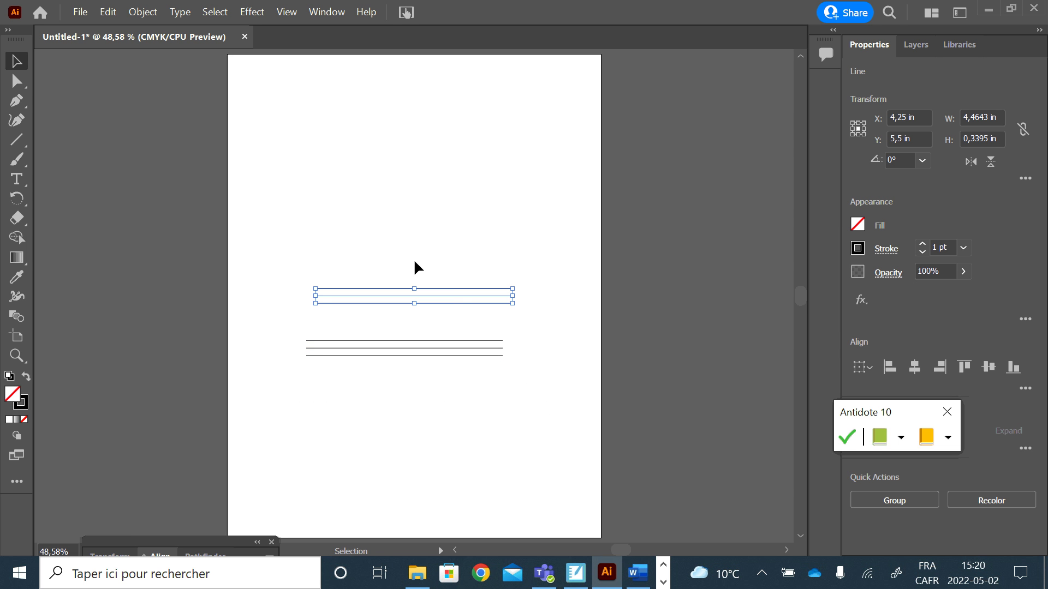
{"action": "left_click_drag", "start_coordinate": [438, 293], "coordinate": [410, 214]}
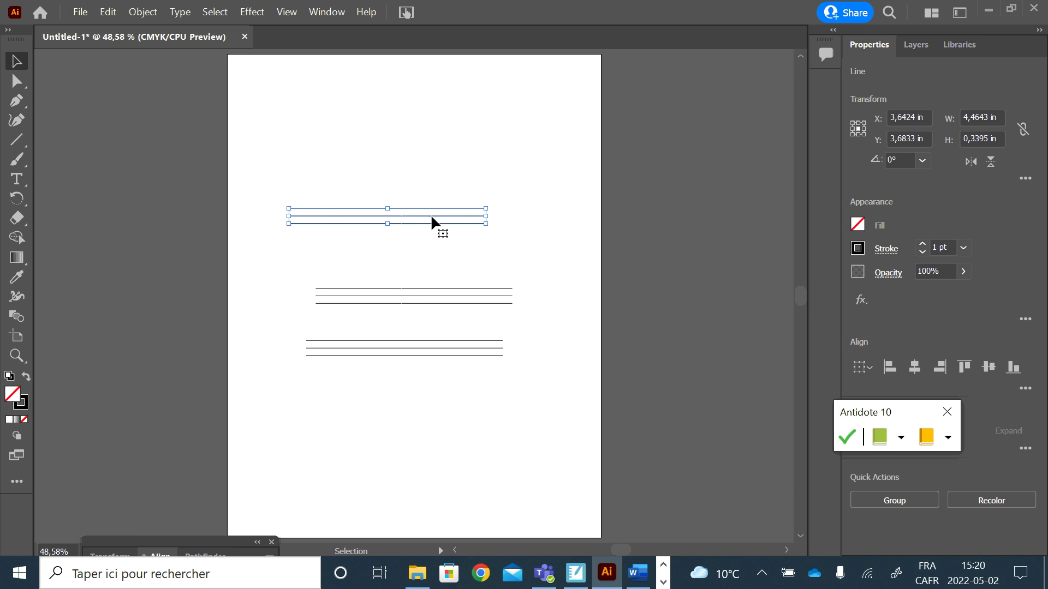
{"action": "left_click_drag", "start_coordinate": [431, 218], "coordinate": [386, 182]}
{"action": "left_click_drag", "start_coordinate": [534, 322], "coordinate": [309, 258]}
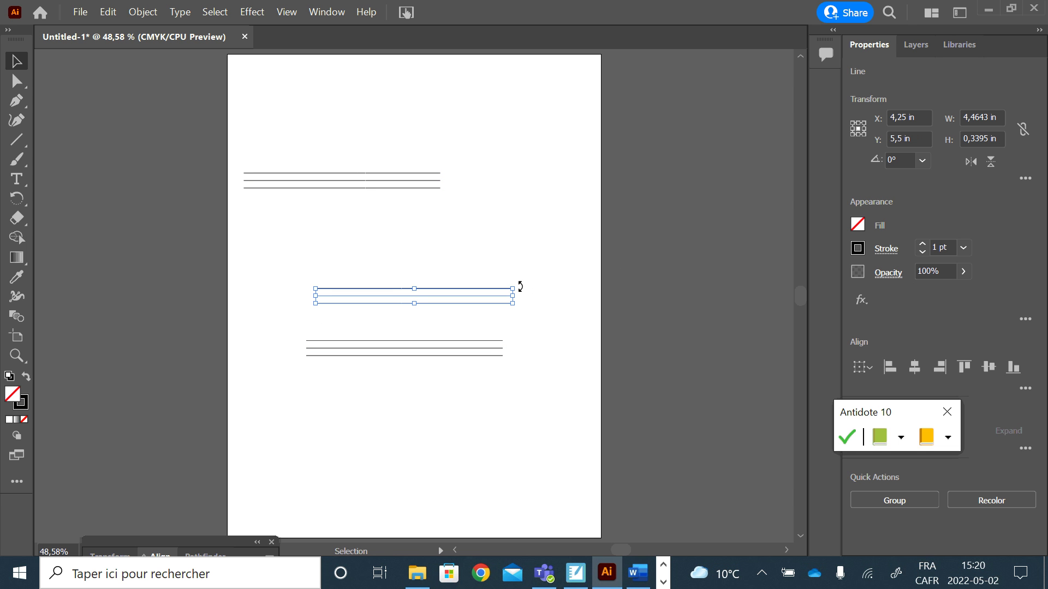
Rotate the middle three-line set to exactly 120° (entered as 360/3)
{"action": "left_click_drag", "start_coordinate": [520, 284], "coordinate": [537, 345]}
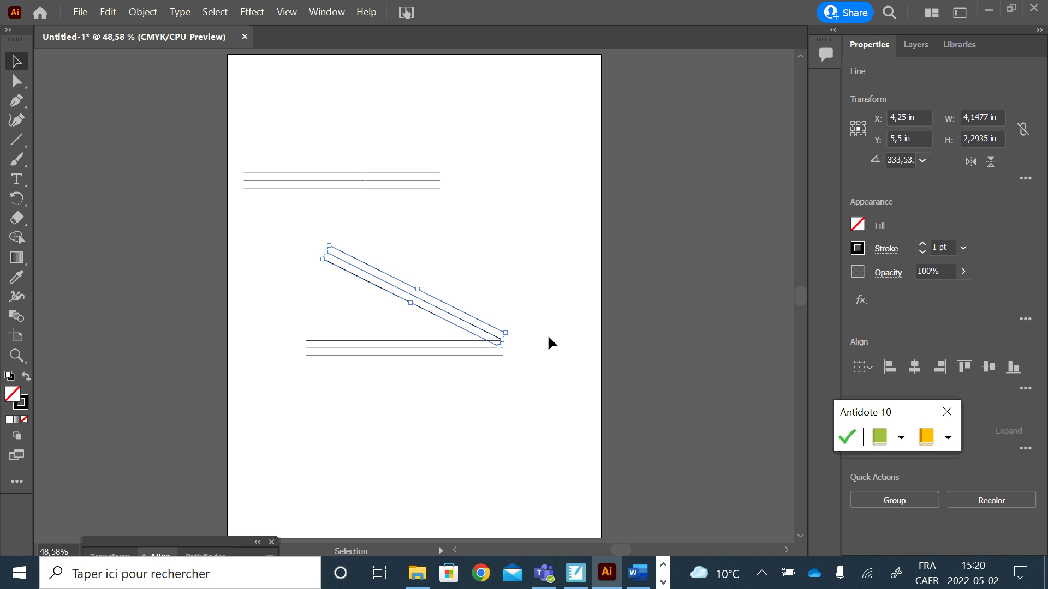
{"action": "key", "text": "ctrl+z"}
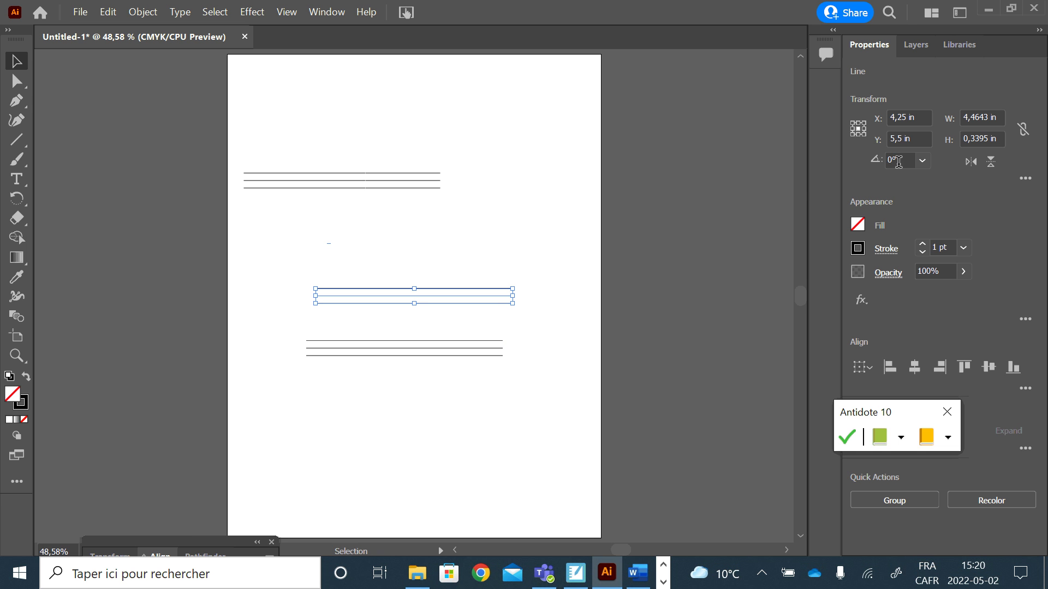
{"action": "left_click", "coordinate": [899, 162]}
{"action": "type", "text": "2"}
{"action": "key", "text": "BackSpace"}
{"action": "type", "text": "360"}
{"action": "type", "text": "/3"}
{"action": "key", "text": "Return"}
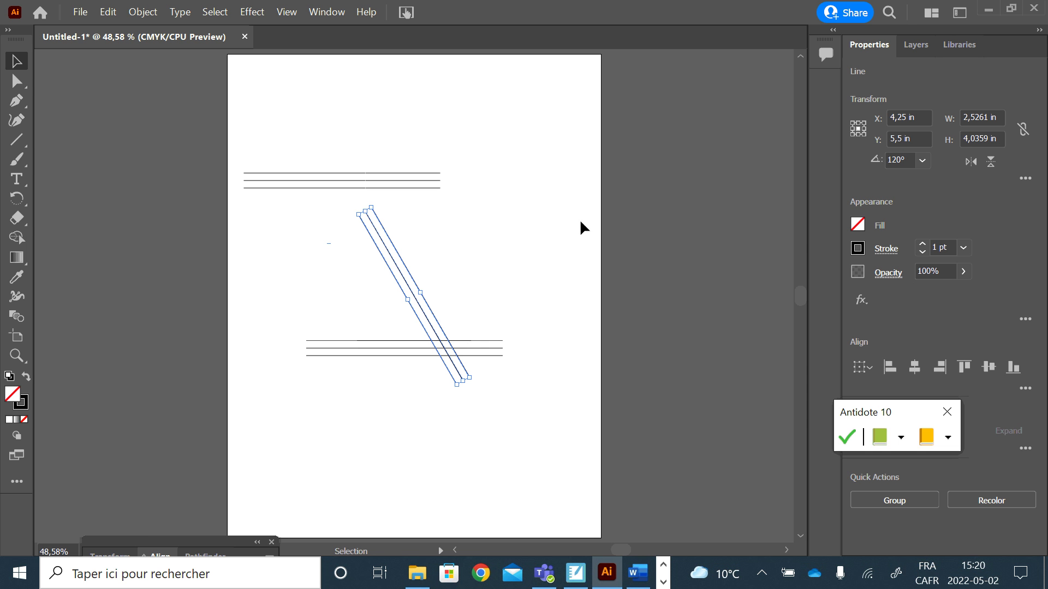
Move the slanted set so it joins the top set to the bottom set's right end
{"action": "left_click_drag", "start_coordinate": [390, 257], "coordinate": [436, 245]}
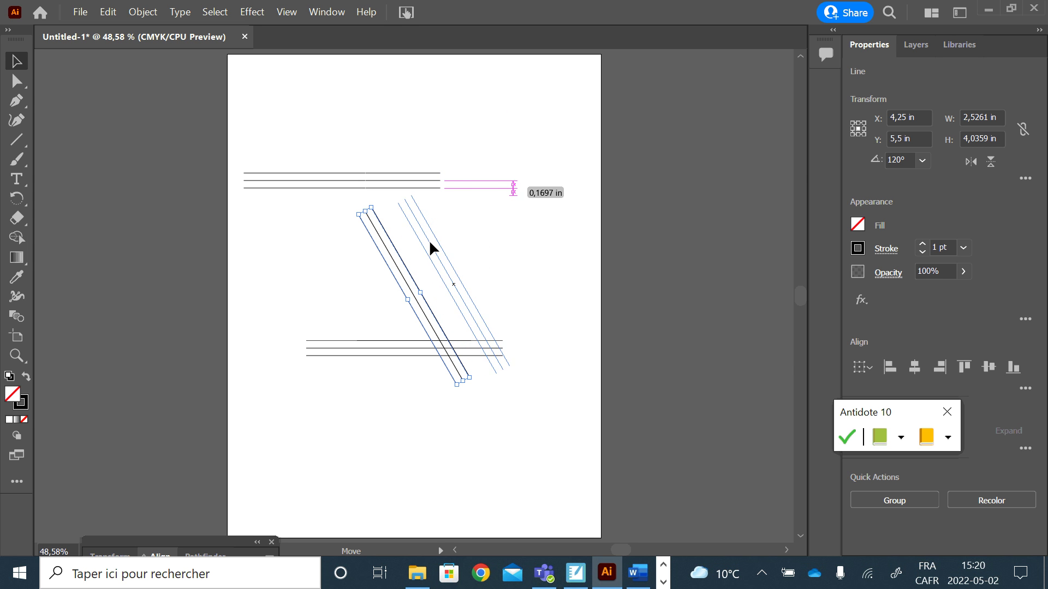
{"action": "left_click_drag", "start_coordinate": [436, 243], "coordinate": [436, 258]}
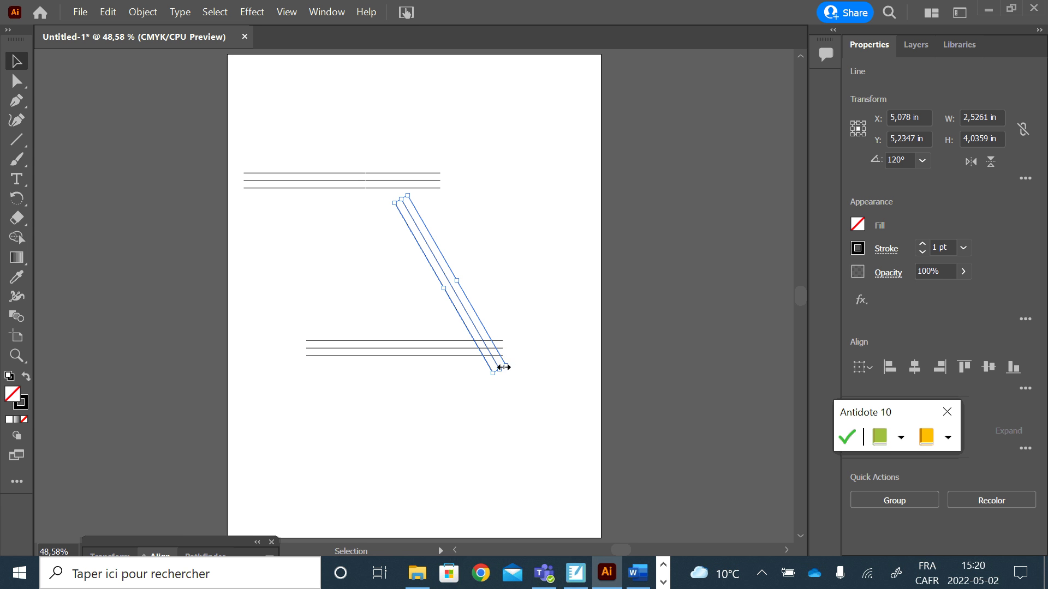
{"action": "left_click_drag", "start_coordinate": [478, 316], "coordinate": [479, 316]}
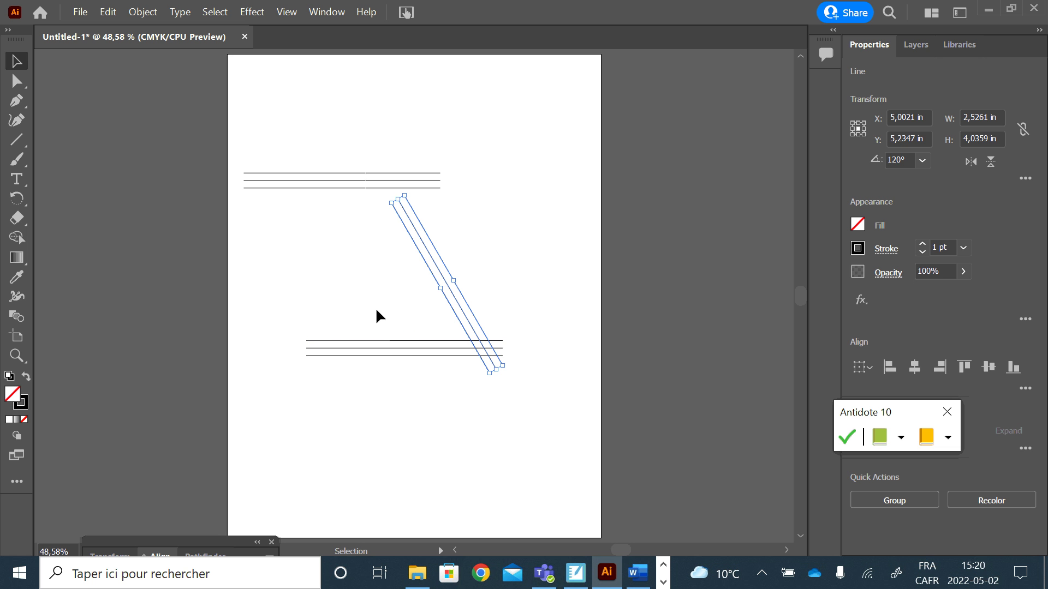
{"action": "mouse_move", "coordinate": [281, 134]}
{"action": "left_mouse_down"}
{"action": "mouse_move", "coordinate": [438, 187]}
{"action": "mouse_move", "coordinate": [428, 186]}
{"action": "left_mouse_up"}
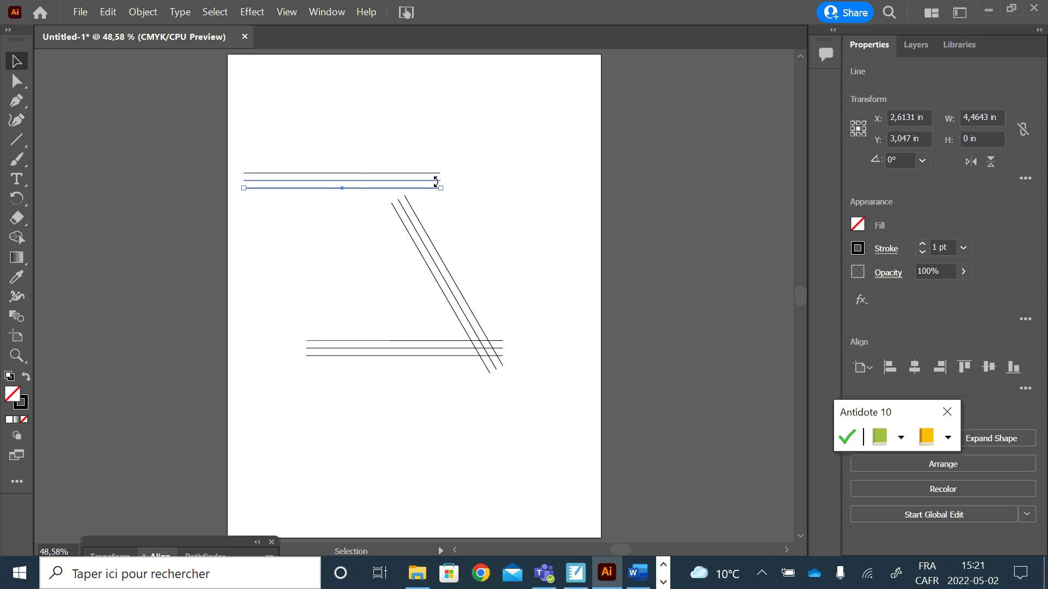
Rotate the top three-line set by 120° and place it as the triangle's left side
{"action": "left_click", "coordinate": [428, 181], "text": "shift"}
{"action": "left_click", "coordinate": [399, 173], "text": "shift"}
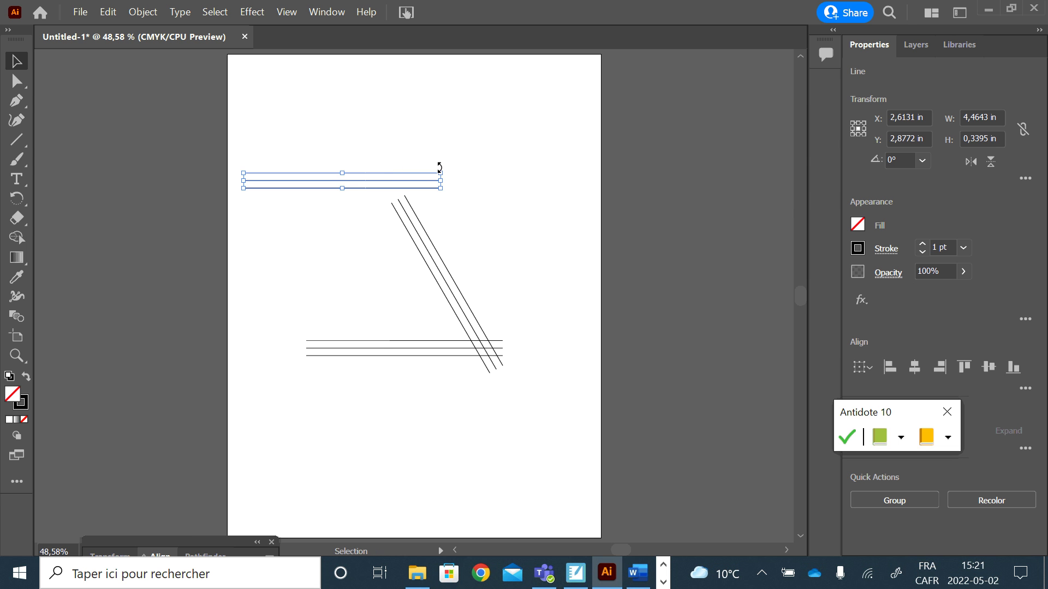
{"action": "left_click", "coordinate": [891, 159]}
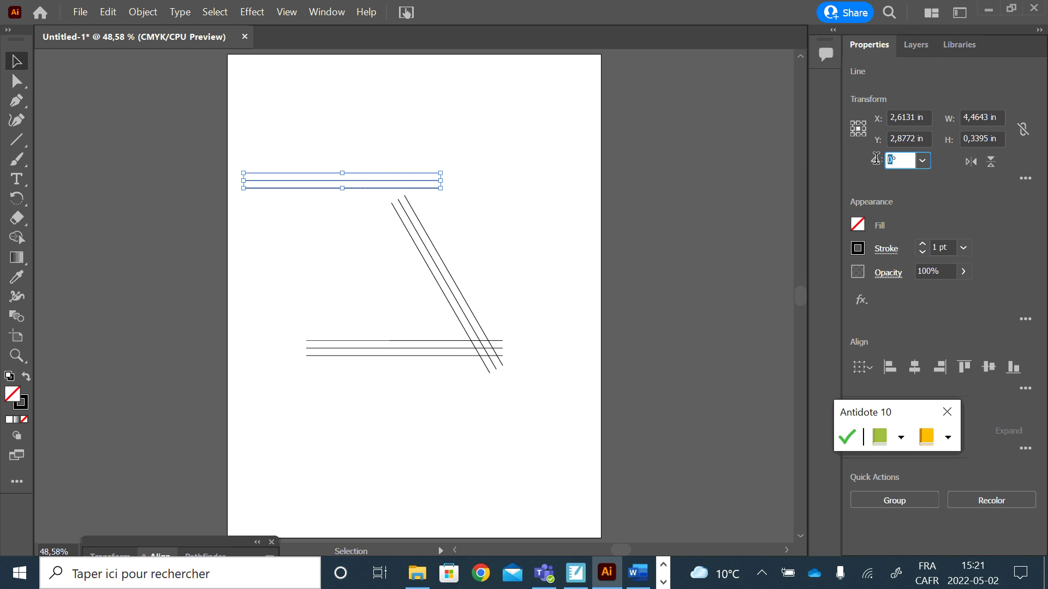
{"action": "type", "text": "120*"}
{"action": "key", "text": "Return"}
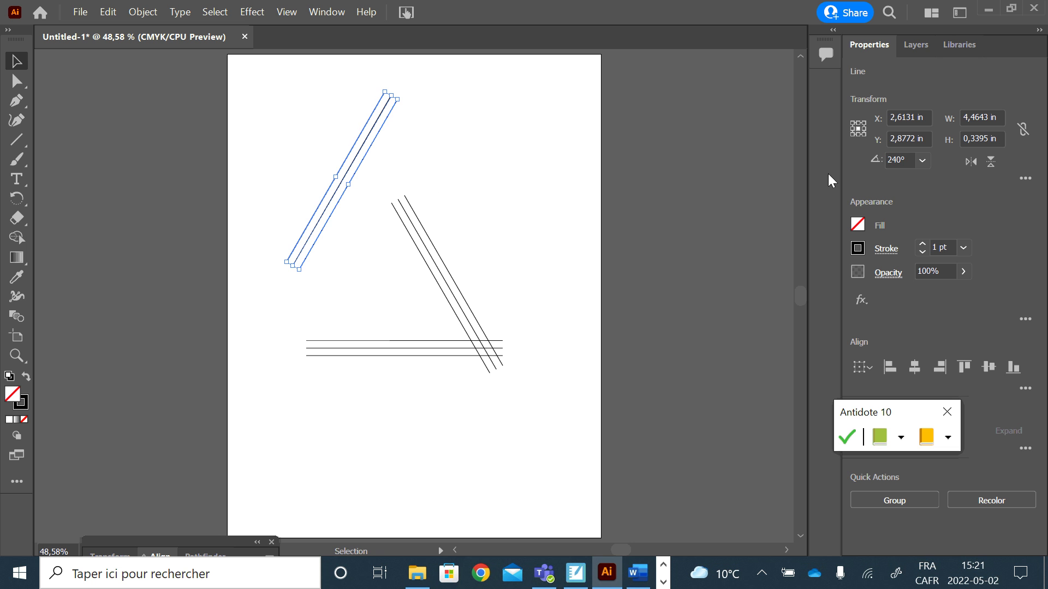
{"action": "left_click_drag", "start_coordinate": [360, 146], "coordinate": [389, 250]}
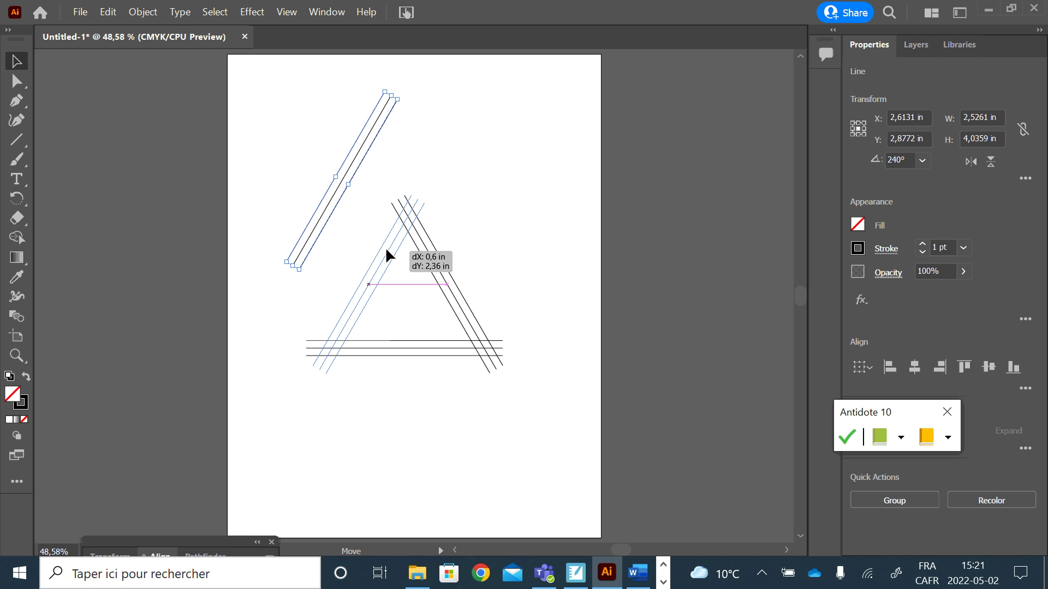
{"action": "left_click_drag", "start_coordinate": [390, 251], "coordinate": [388, 247]}
{"action": "left_click", "coordinate": [535, 267]}
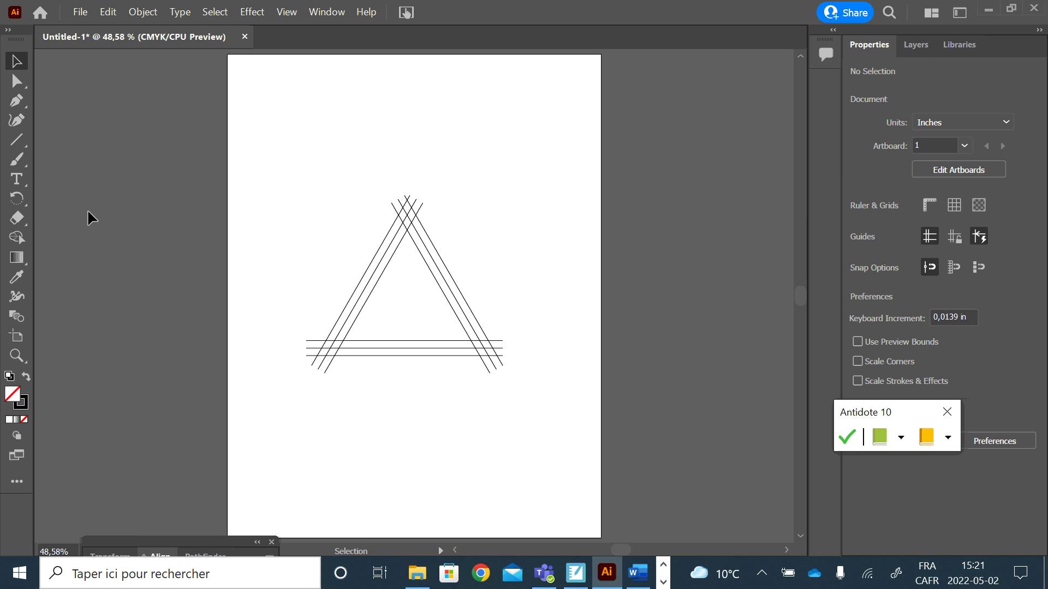
Erase the overhanging line ends at the lower-right and lower-left corners with Shape Builder
{"action": "left_click_drag", "start_coordinate": [536, 418], "coordinate": [266, 110]}
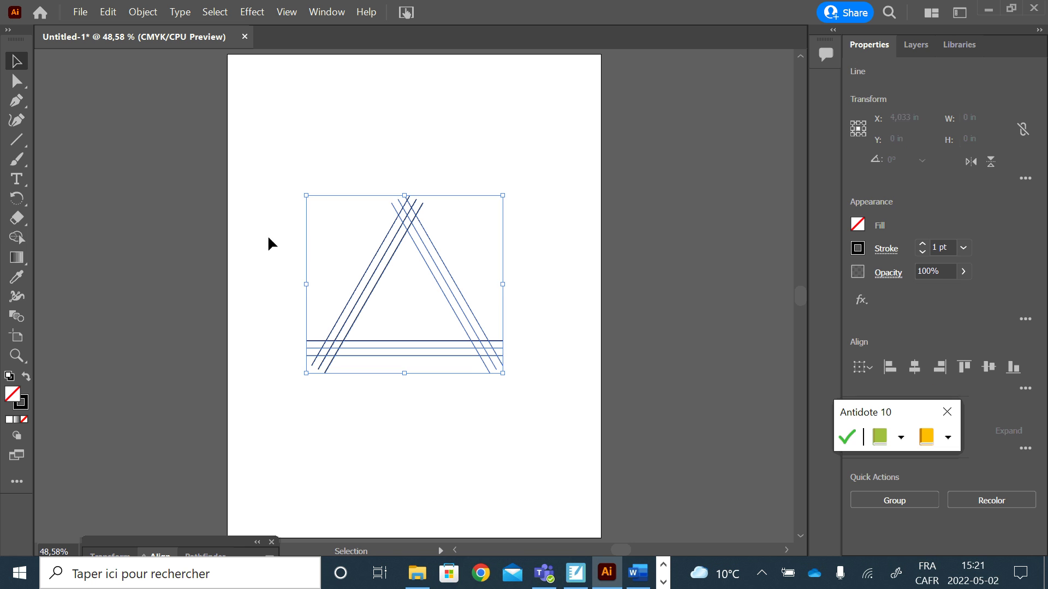
{"action": "left_click", "coordinate": [15, 242]}
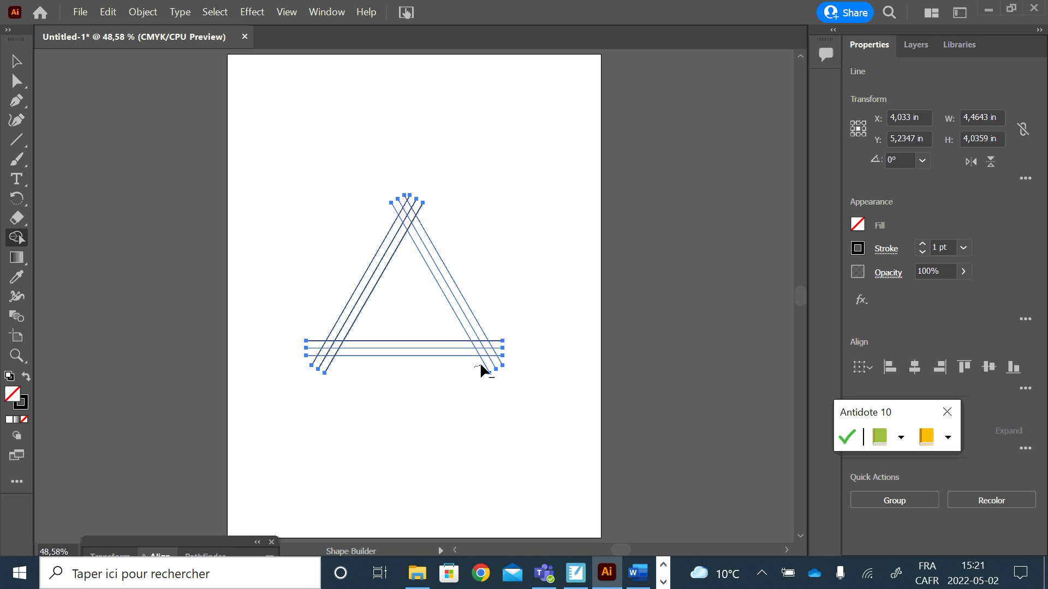
{"action": "left_click_drag", "start_coordinate": [500, 361], "coordinate": [500, 359]}
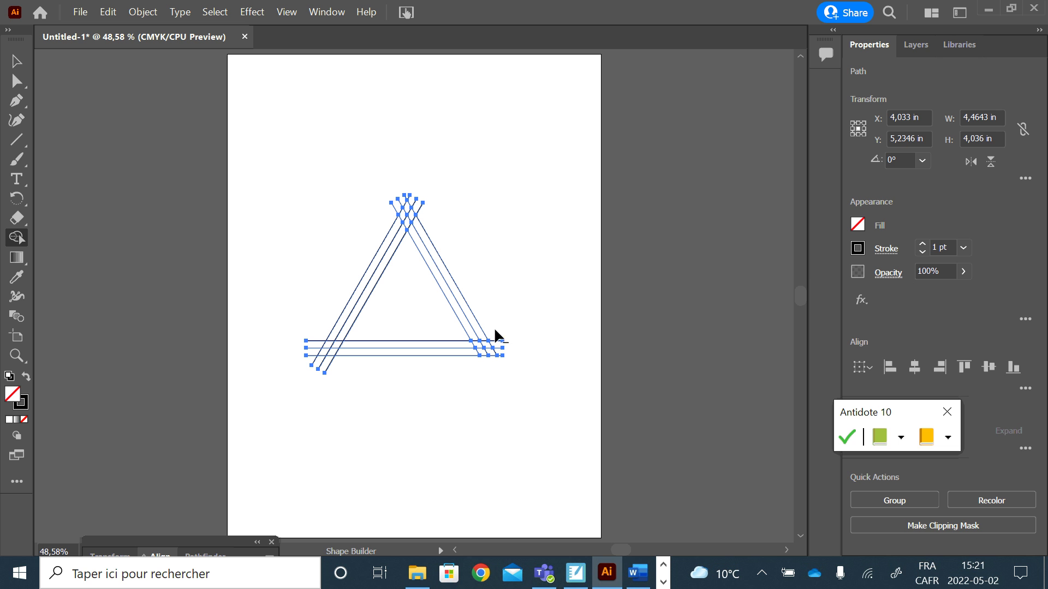
{"action": "left_click_drag", "start_coordinate": [501, 353], "coordinate": [502, 355]}
{"action": "left_click", "coordinate": [501, 352], "text": "alt"}
{"action": "left_click_drag", "start_coordinate": [310, 362], "coordinate": [310, 354]}
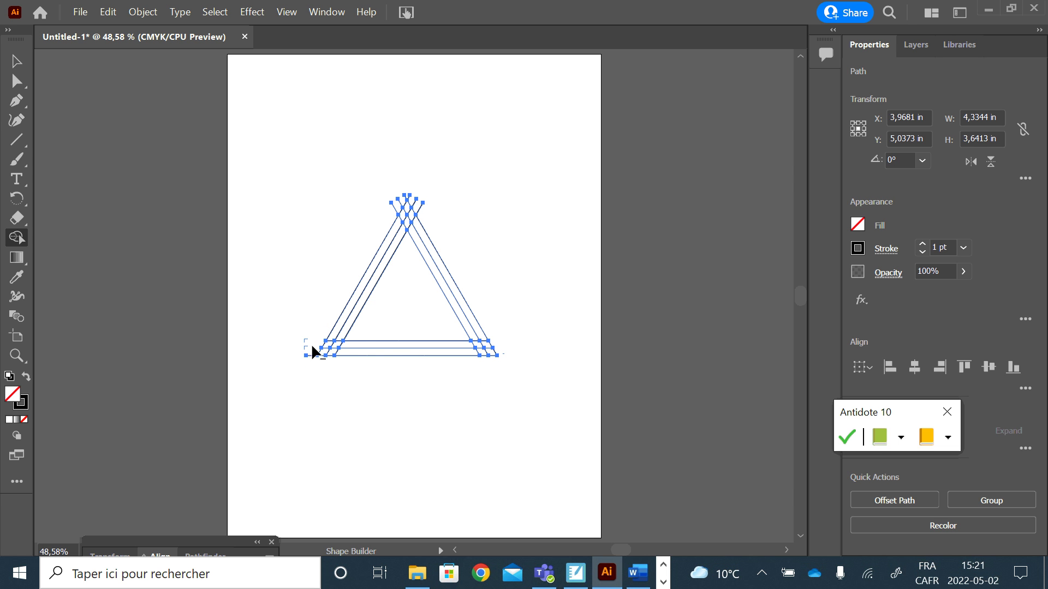
{"action": "left_click", "coordinate": [312, 352], "text": "alt"}
Erase the overlapping line tips at the triangle's apex
{"action": "left_click_drag", "start_coordinate": [412, 202], "coordinate": [409, 195]}
{"action": "left_click_drag", "start_coordinate": [409, 198], "coordinate": [411, 200]}
{"action": "key", "text": "v"}
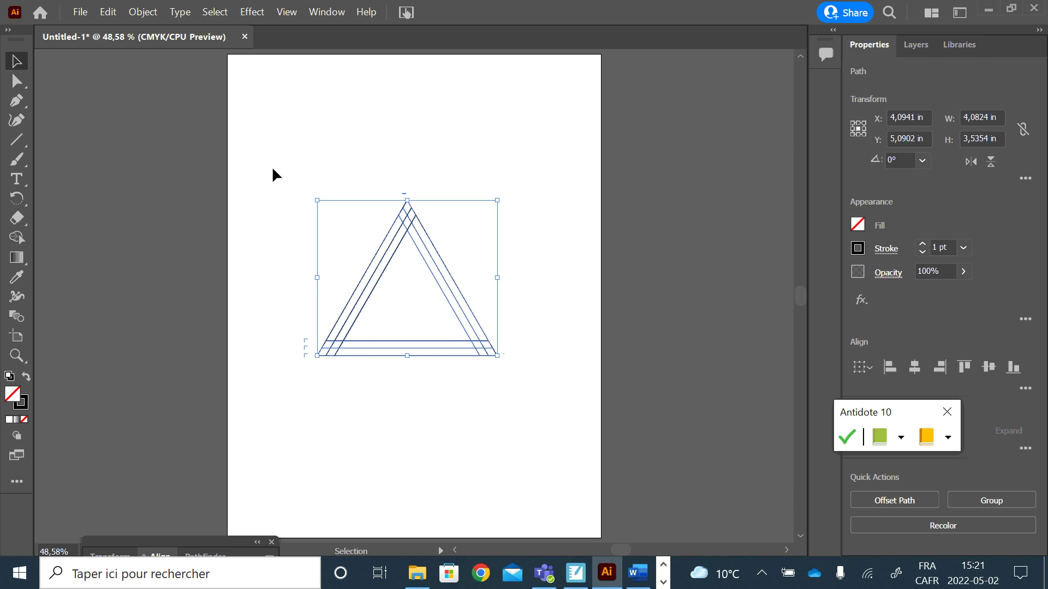
{"action": "left_click", "coordinate": [489, 180]}
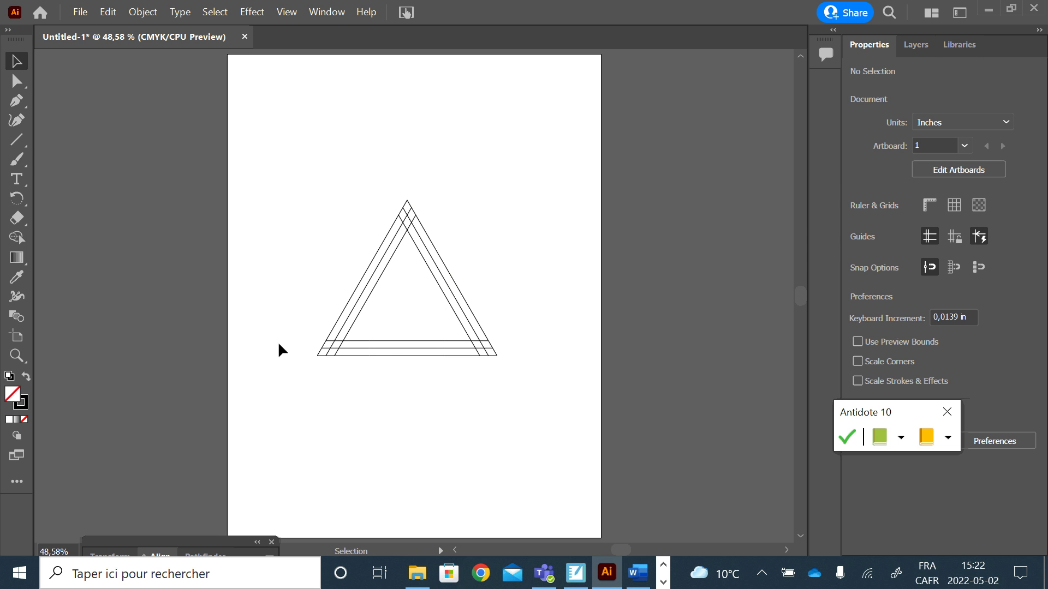
Merge the strips along the triangle's right side into bands using Shape Builder
{"action": "left_click_drag", "start_coordinate": [541, 389], "coordinate": [268, 185]}
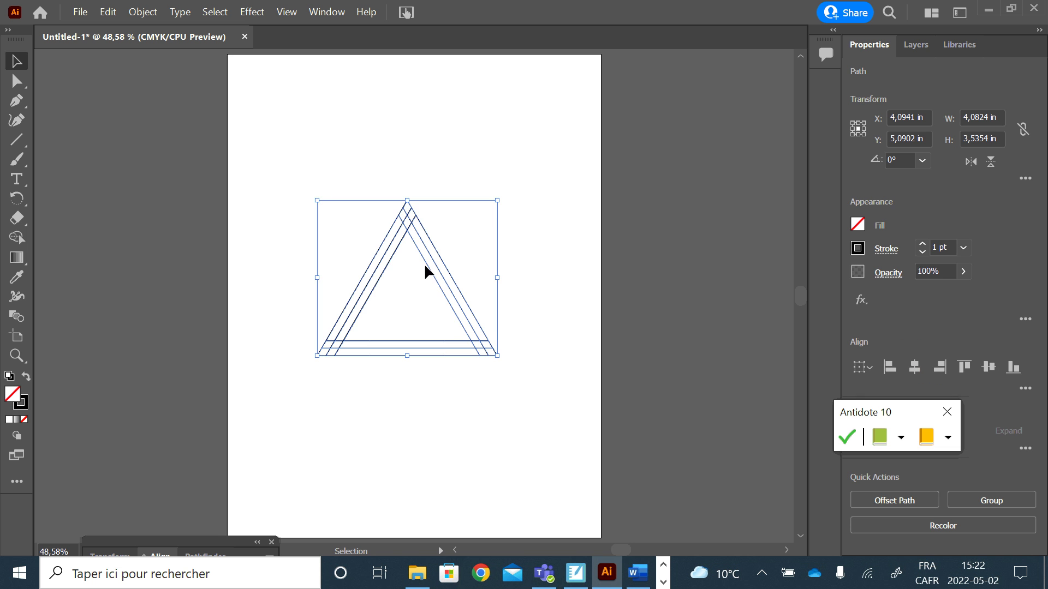
{"action": "left_click", "coordinate": [19, 240]}
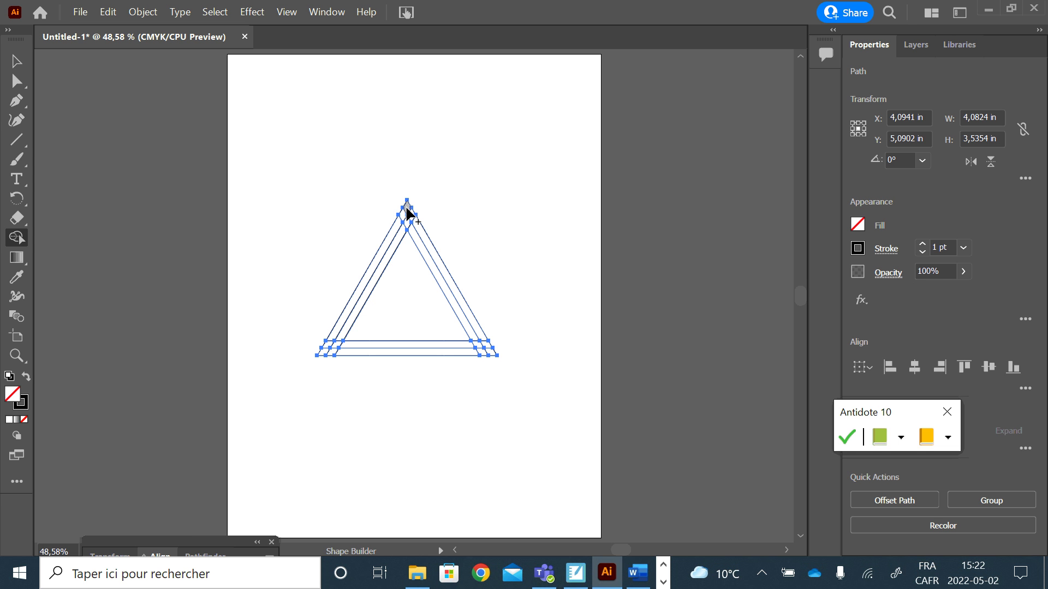
{"action": "left_click_drag", "start_coordinate": [407, 211], "coordinate": [492, 355]}
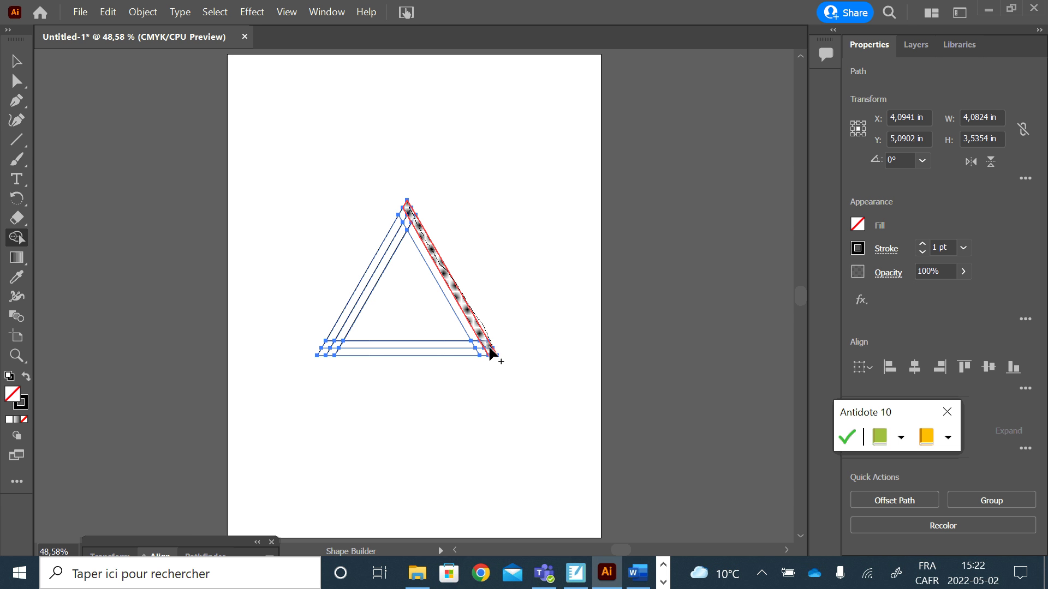
{"action": "left_click_drag", "start_coordinate": [492, 354], "coordinate": [492, 356]}
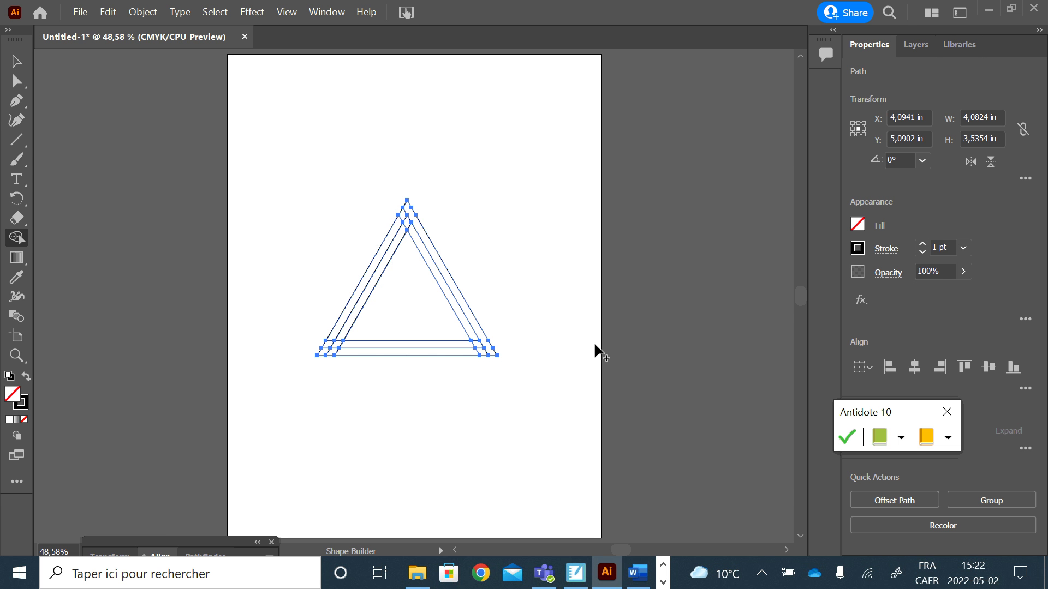
{"action": "left_click_drag", "start_coordinate": [409, 205], "coordinate": [494, 355]}
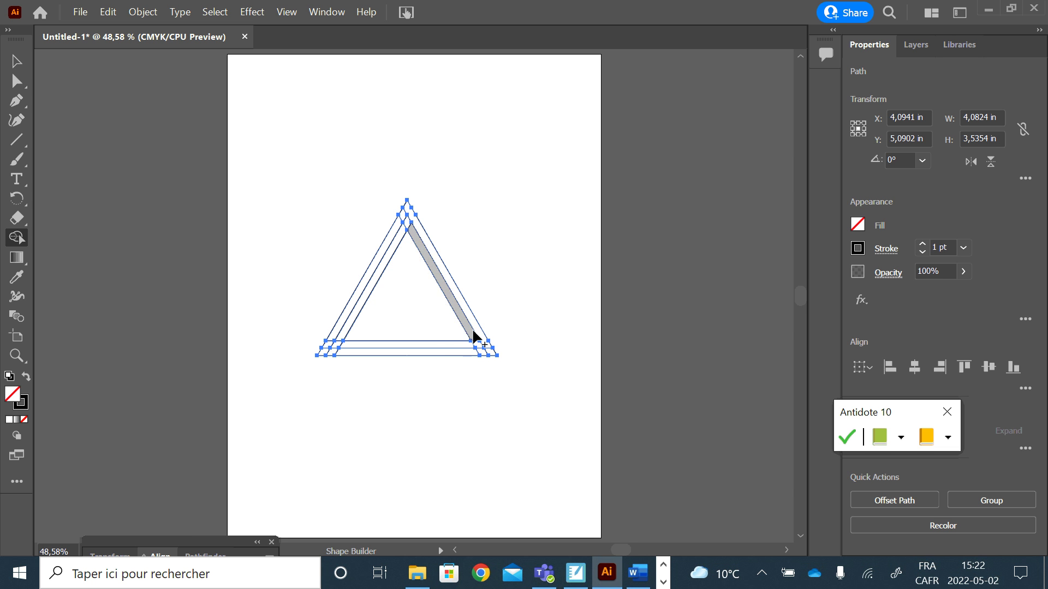
{"action": "mouse_move", "coordinate": [475, 338]}
{"action": "left_mouse_down"}
{"action": "mouse_move", "coordinate": [435, 282]}
{"action": "mouse_move", "coordinate": [420, 227]}
{"action": "left_mouse_up"}
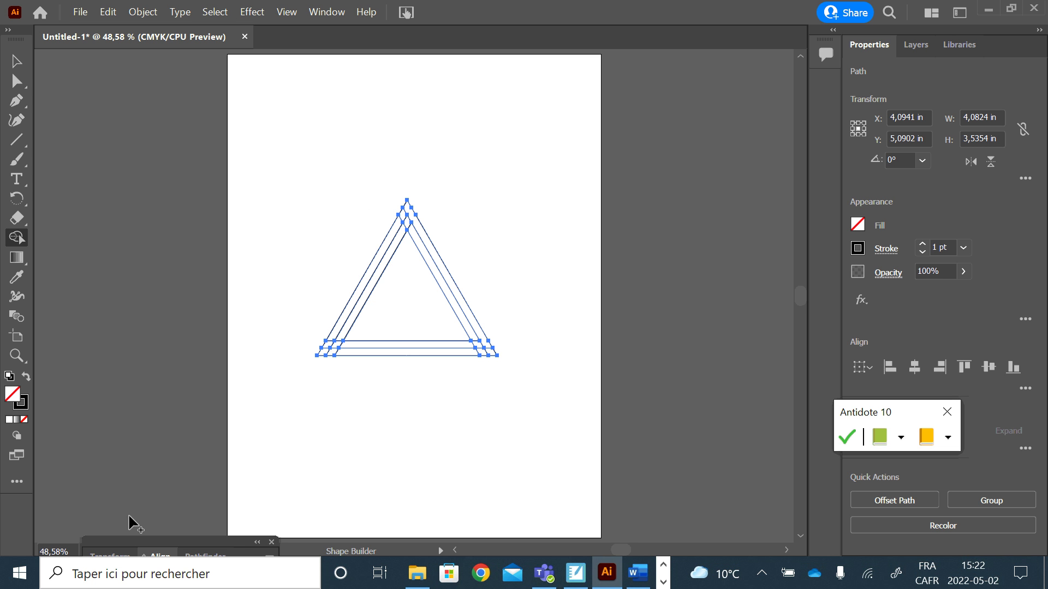
Make the small region near the apex its own shape
{"action": "scroll", "coordinate": [415, 311], "scroll_direction": "up", "scroll_amount": 2}
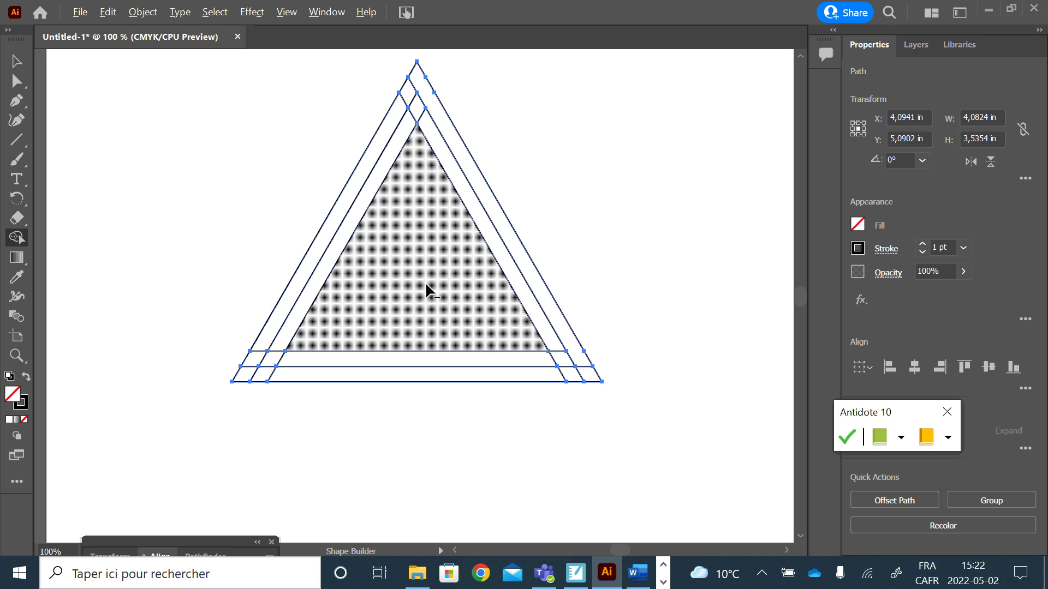
{"action": "scroll", "coordinate": [437, 261], "scroll_direction": "up", "scroll_amount": 1}
{"action": "scroll", "coordinate": [453, 224], "scroll_direction": "down", "scroll_amount": 1}
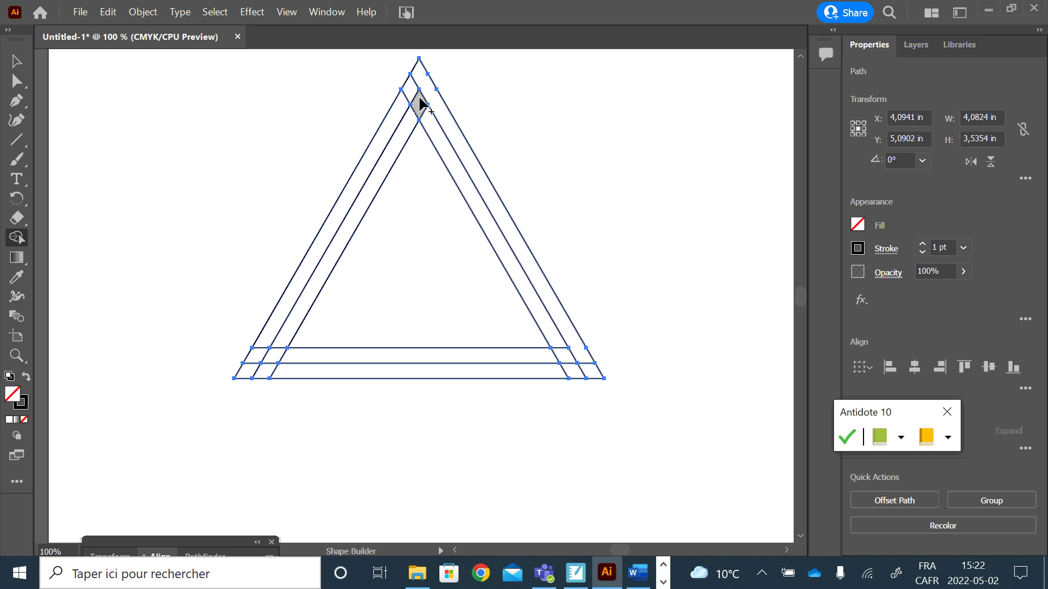
{"action": "left_click", "coordinate": [448, 132]}
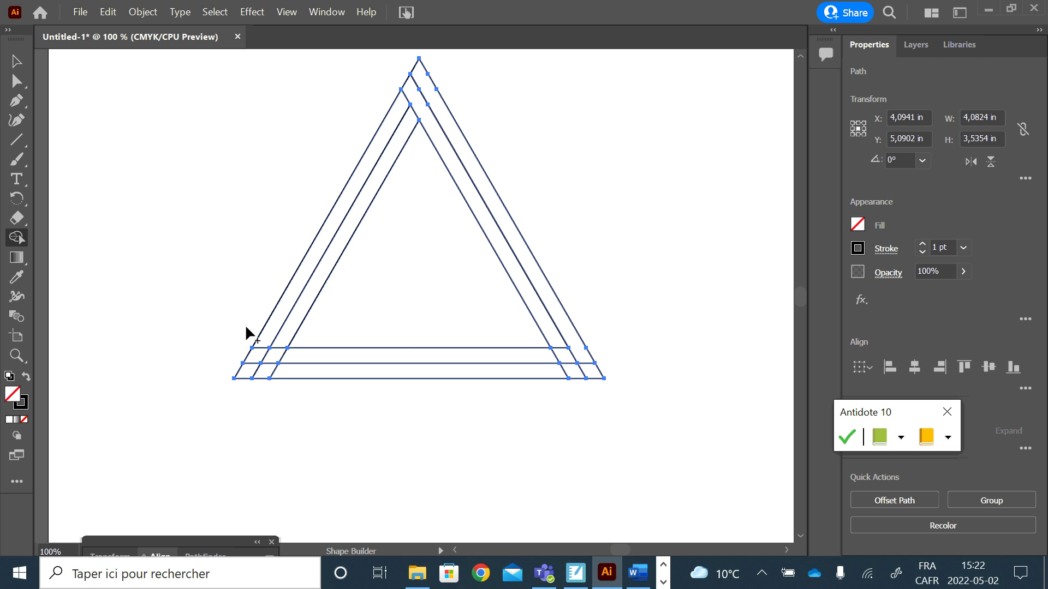
Merge the bottom band into the right band and the left middle band into the bottom-left corner
{"action": "left_click_drag", "start_coordinate": [267, 376], "coordinate": [600, 383]}
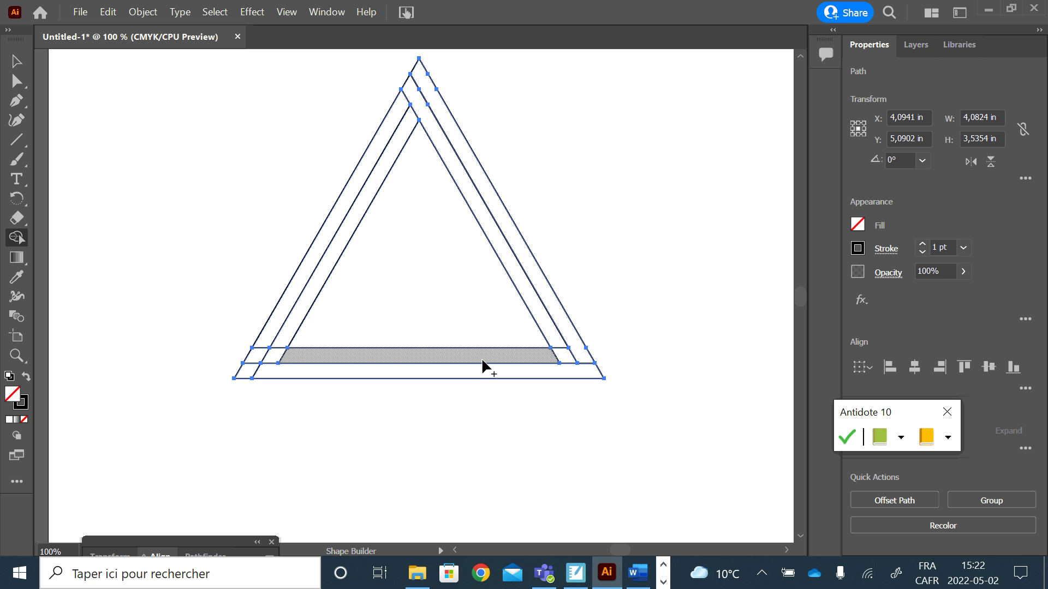
{"action": "left_click_drag", "start_coordinate": [483, 361], "coordinate": [580, 360]}
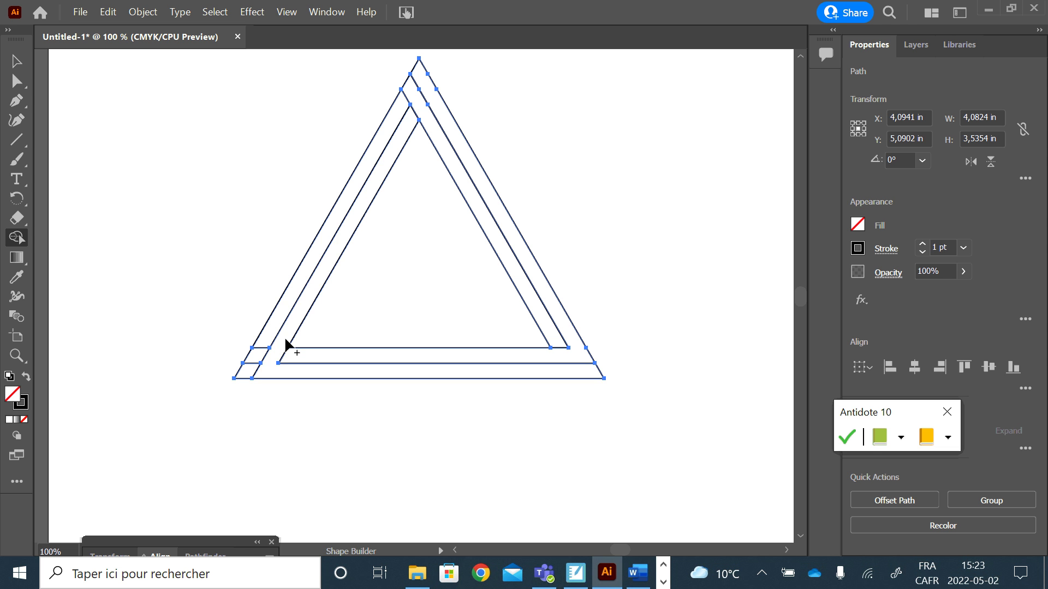
{"action": "left_click_drag", "start_coordinate": [261, 352], "coordinate": [251, 375]}
{"action": "left_click", "coordinate": [22, 68]}
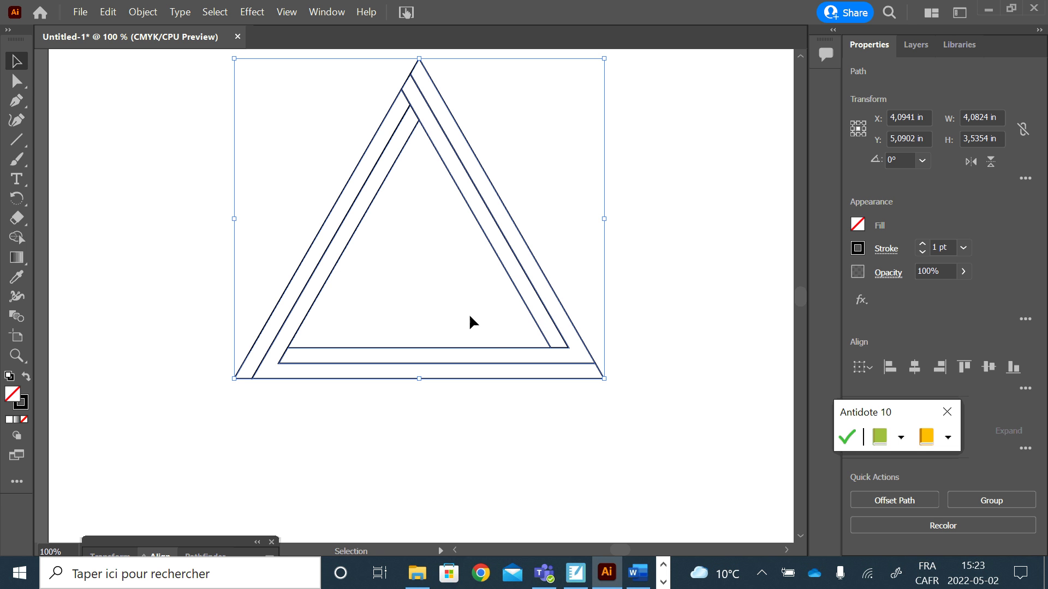
Merge the triangle's outer left band into one strip with Shape Builder, leaving nothing selected
{"action": "mouse_move", "coordinate": [709, 447]}
{"action": "left_mouse_down"}
{"action": "mouse_move", "coordinate": [221, 53]}
{"action": "mouse_move", "coordinate": [217, 145]}
{"action": "left_mouse_up"}
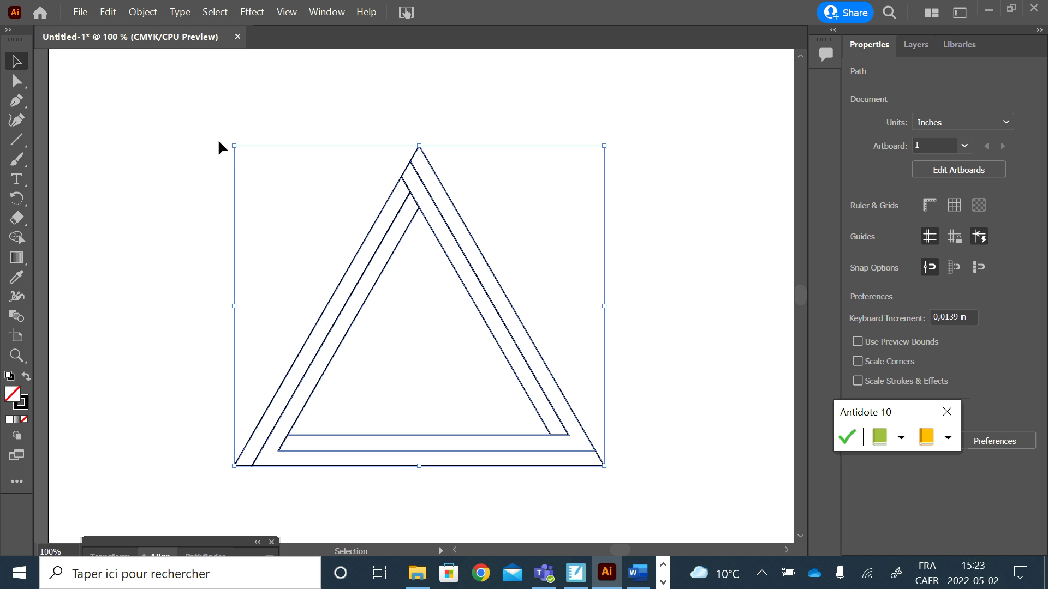
{"action": "left_click", "coordinate": [10, 244]}
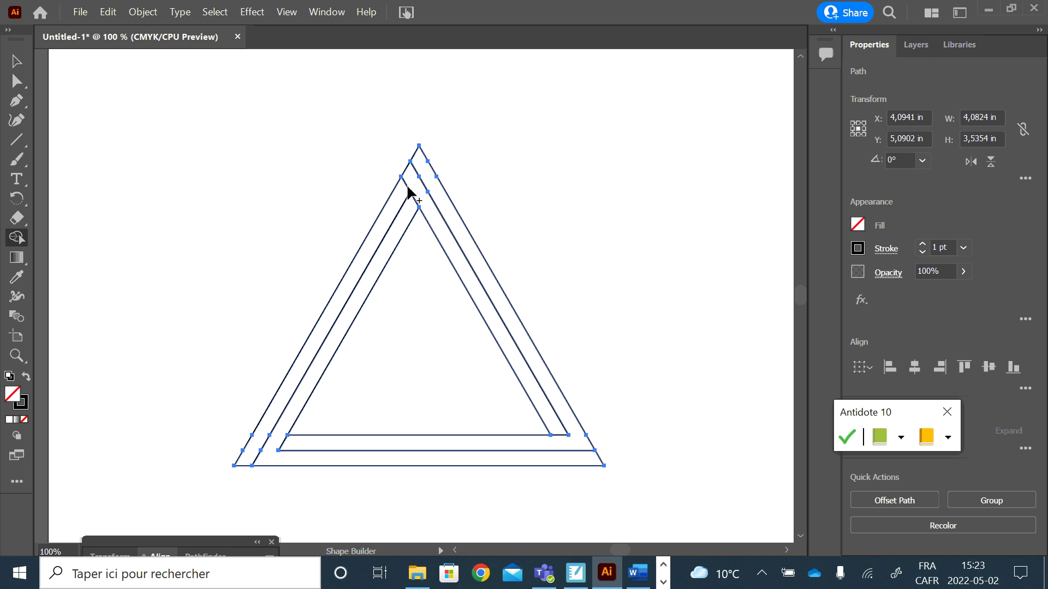
{"action": "left_click_drag", "start_coordinate": [404, 197], "coordinate": [415, 180]}
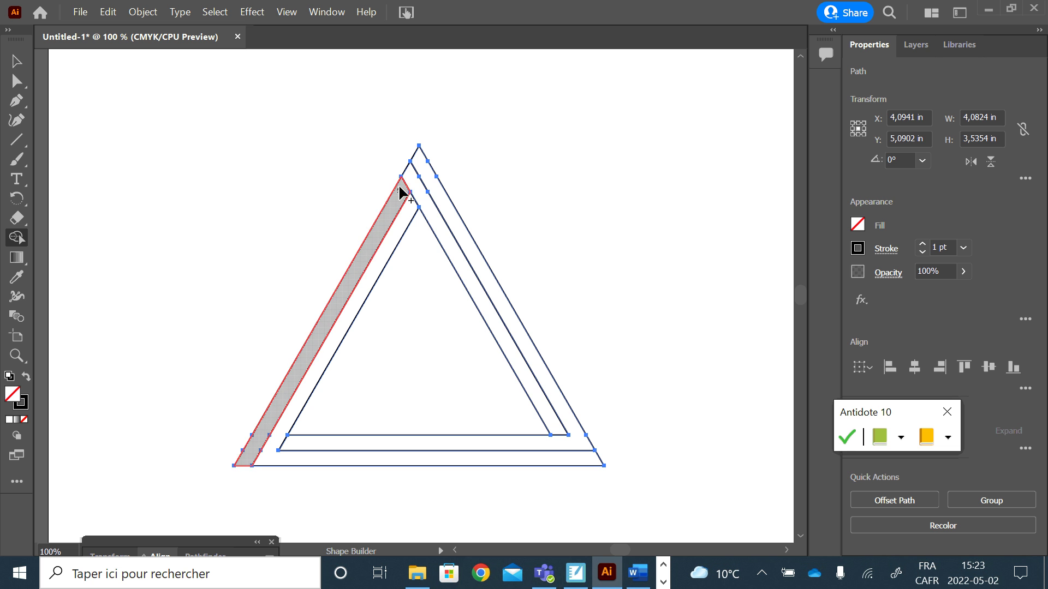
{"action": "left_click", "coordinate": [17, 61]}
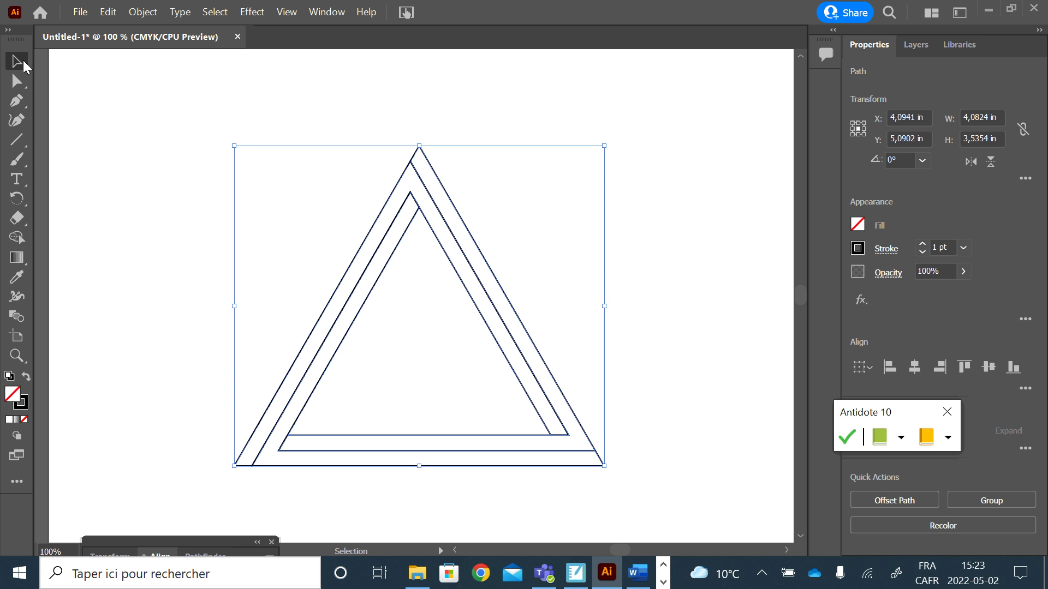
{"action": "left_click", "coordinate": [181, 185]}
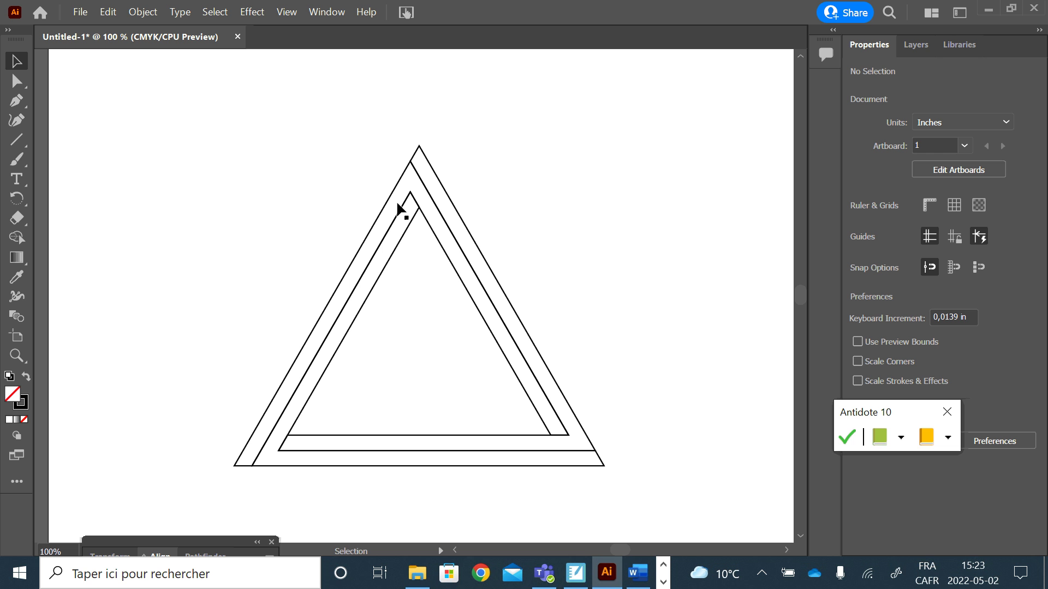
{"action": "scroll", "coordinate": [604, 420], "scroll_direction": "down", "scroll_amount": 2}
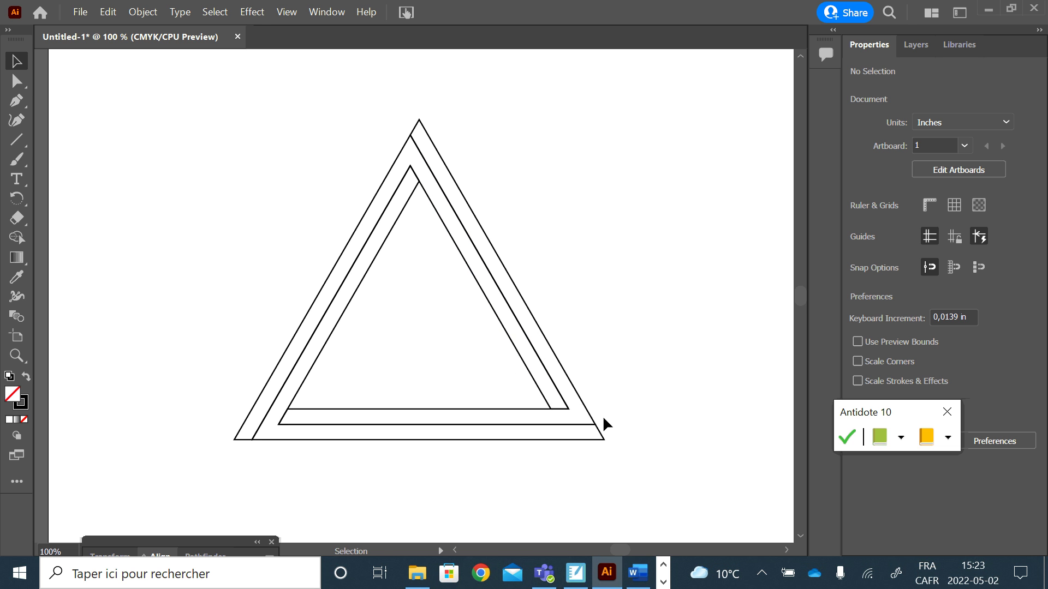